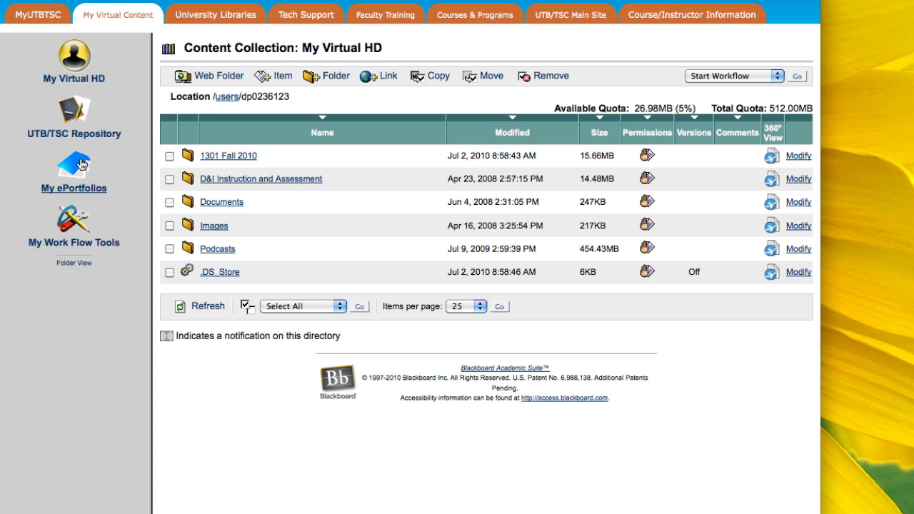
- Launch the Portfolio Creation Wizard from My Portfolios in My ePortfolios and continue past its welcome page
click(82, 165)
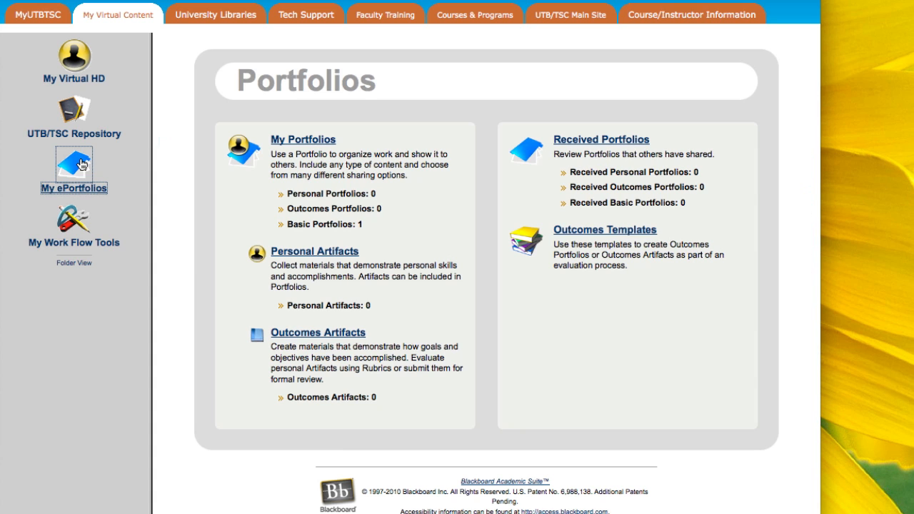
click(313, 142)
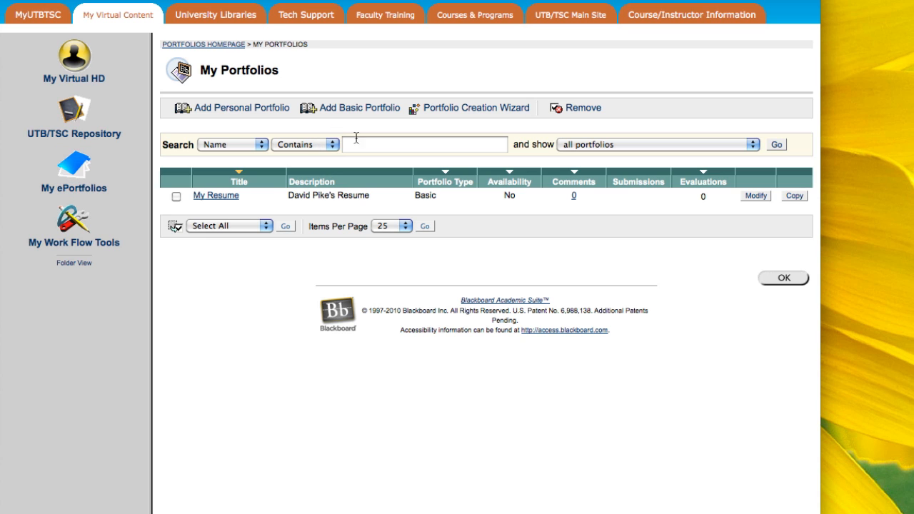
click(464, 110)
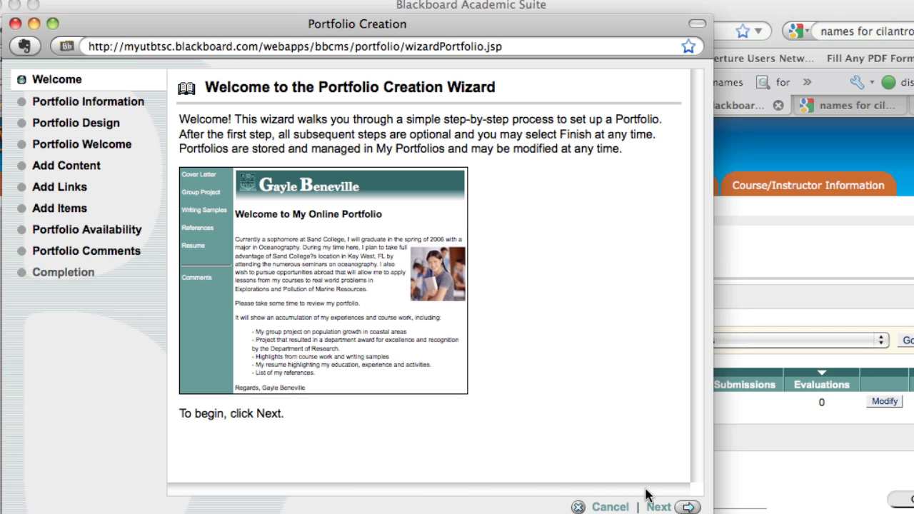
click(683, 508)
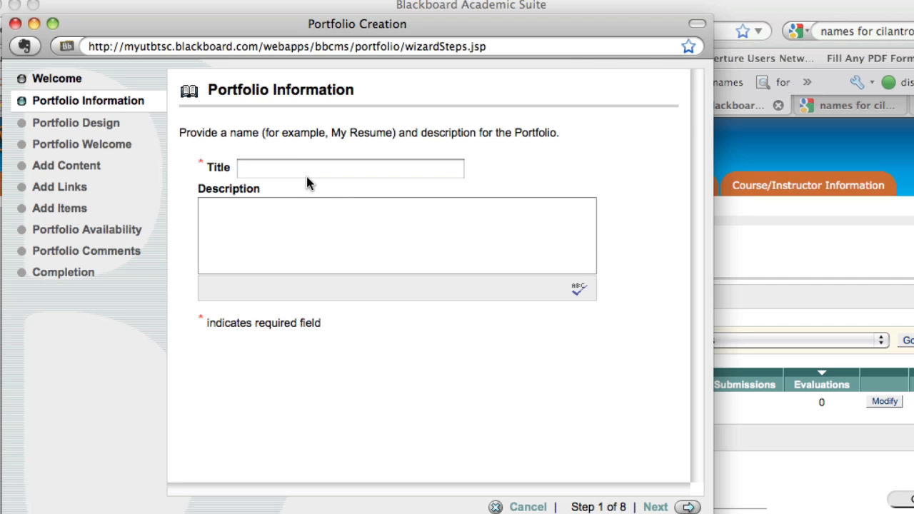
- Title the portfolio with the owner's full name plus "Portfolio", describe it as "My Education Accomplishments and Work examples", and continue to the design page
click(291, 167)
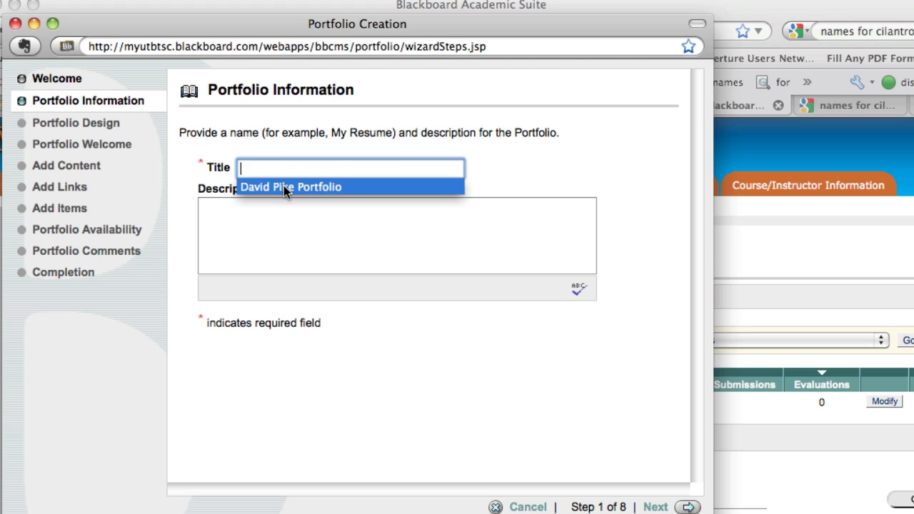
click(283, 186)
click(282, 220)
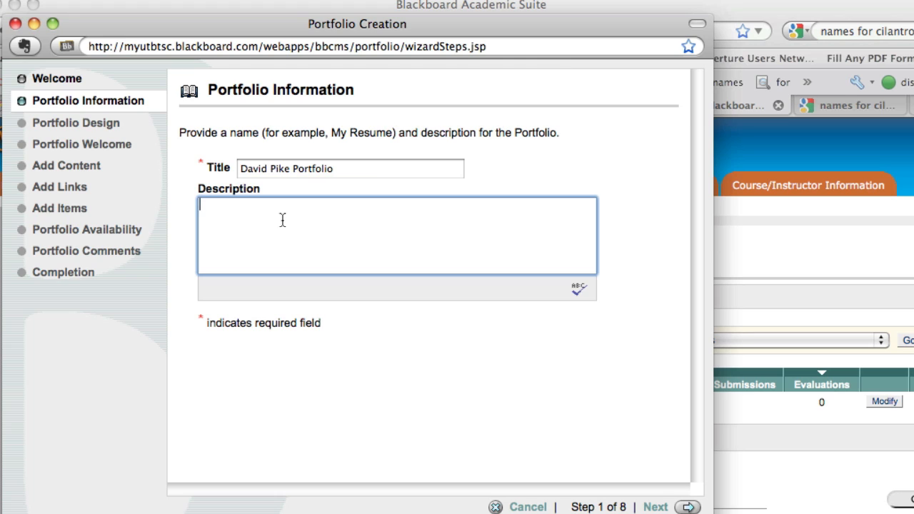
text(My Education Accompl)
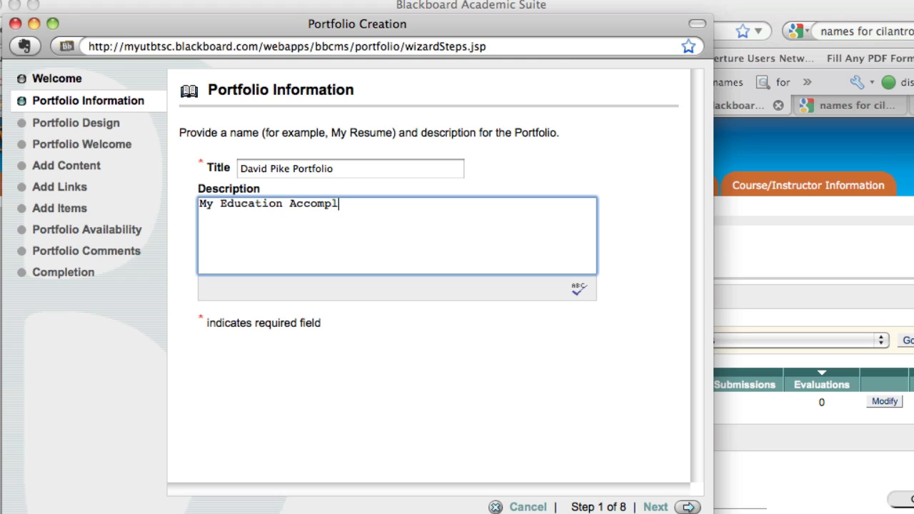
text(ishments)
text(and Work)
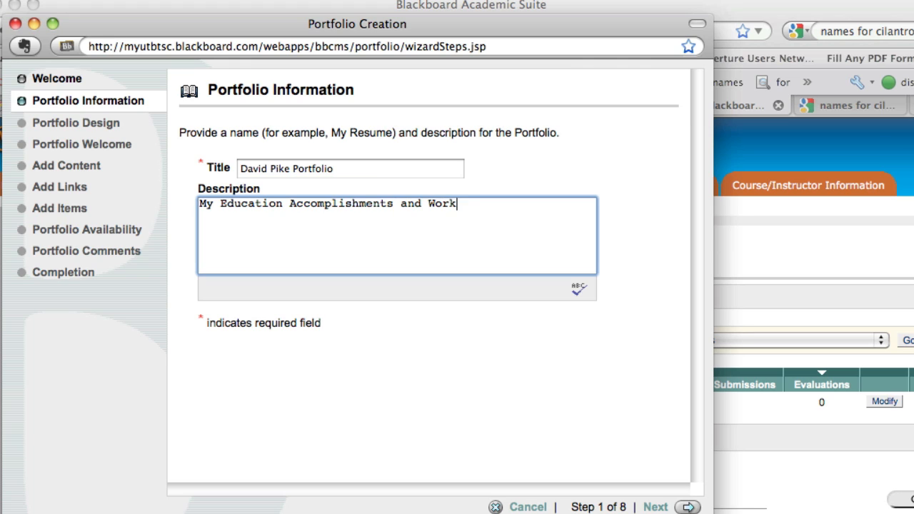
text( examples)
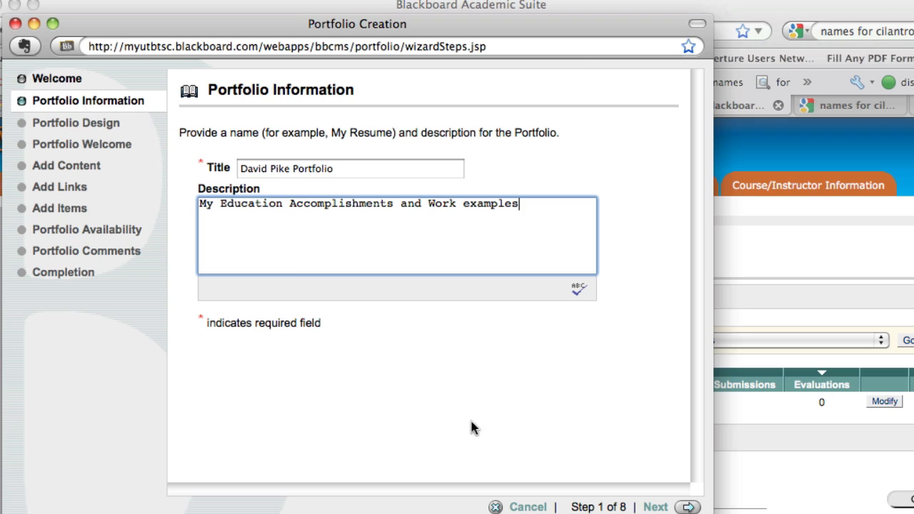
click(681, 507)
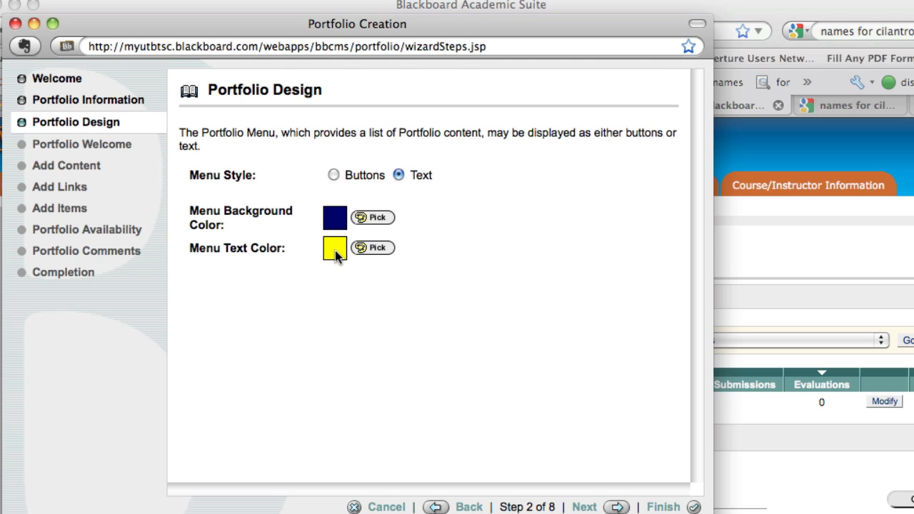
- Set the portfolio menu's text color to orange and its background color to bright blue, and continue to the welcome page settings
click(366, 249)
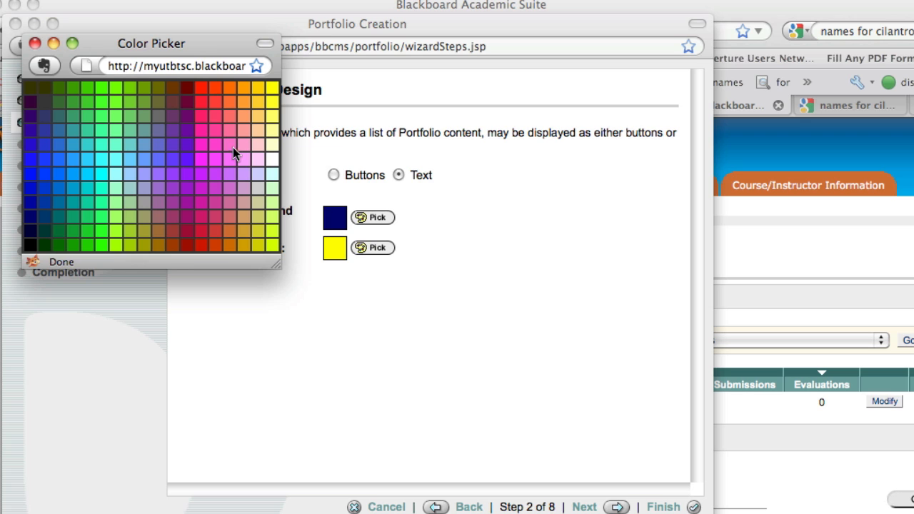
click(243, 90)
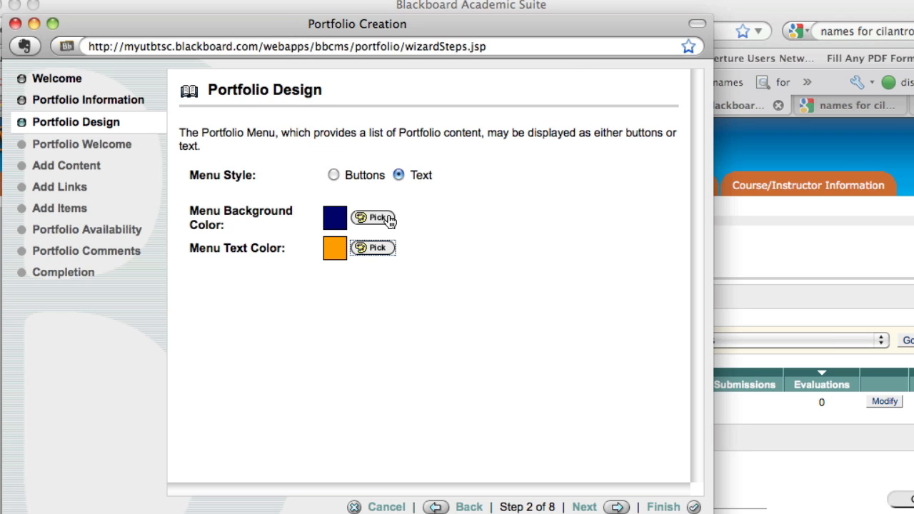
click(390, 223)
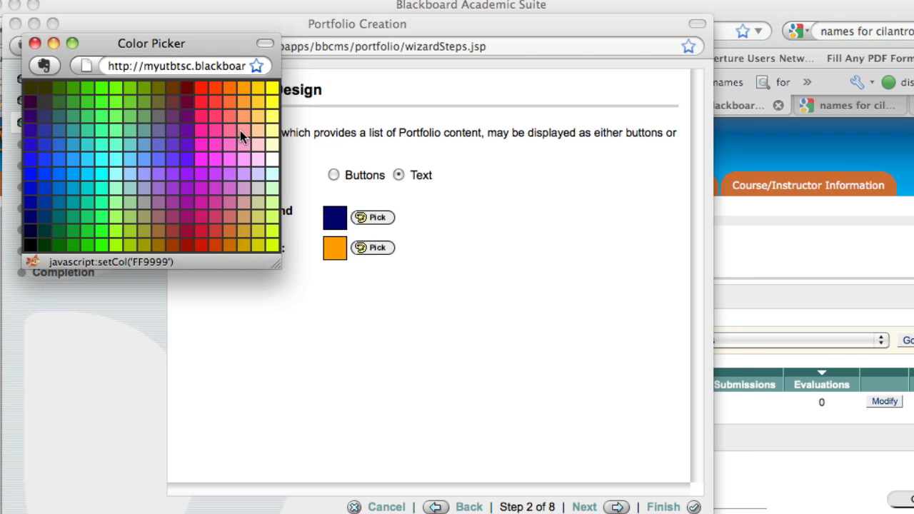
click(47, 167)
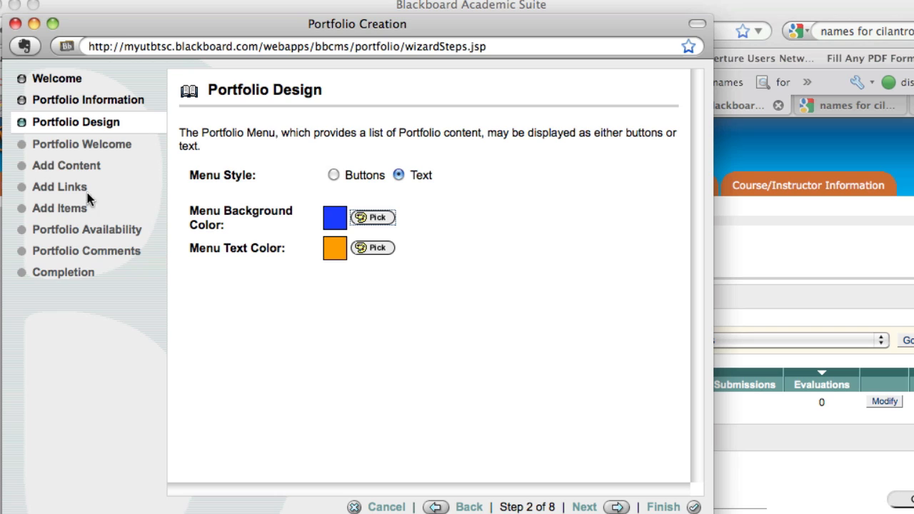
click(619, 507)
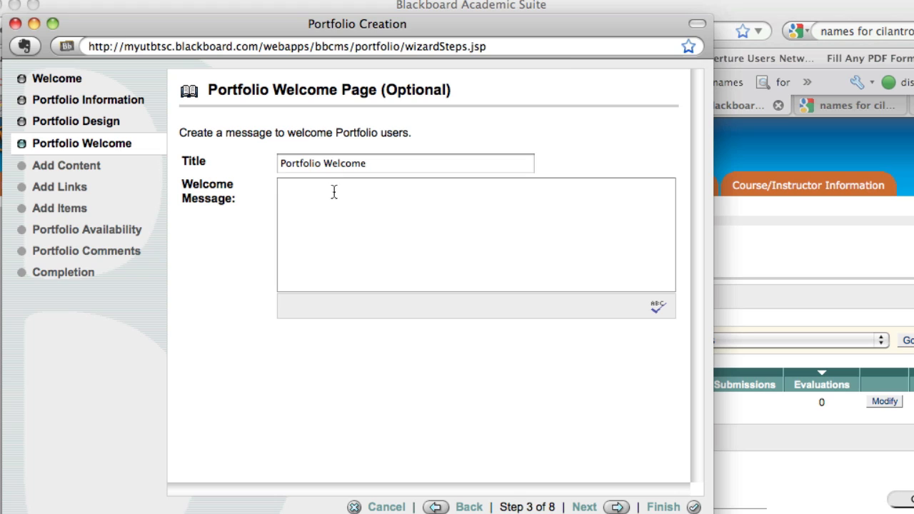
- Enter "Welcome to my portfolio" as the portfolio's welcome message and continue to adding content
click(333, 191)
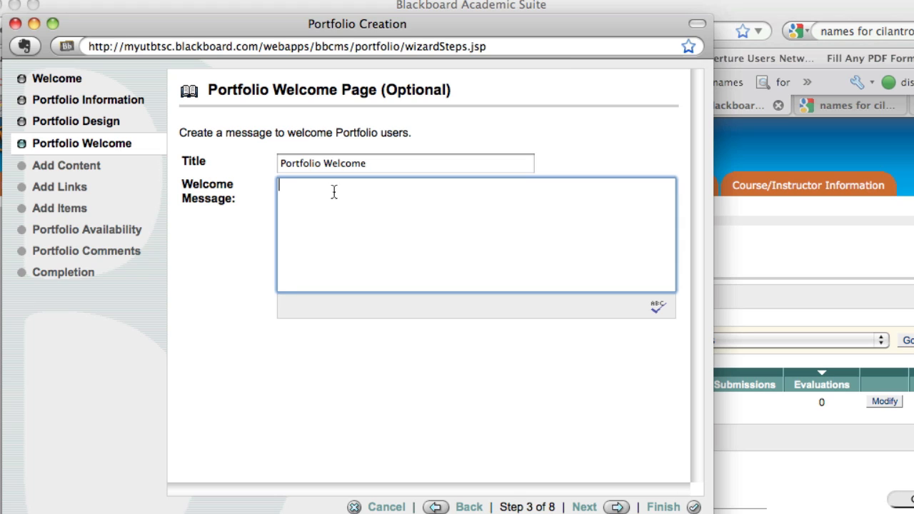
text(Welcome)
key(BackSpace)
key(BackSpace)
key(BackSpace)
text(me to )
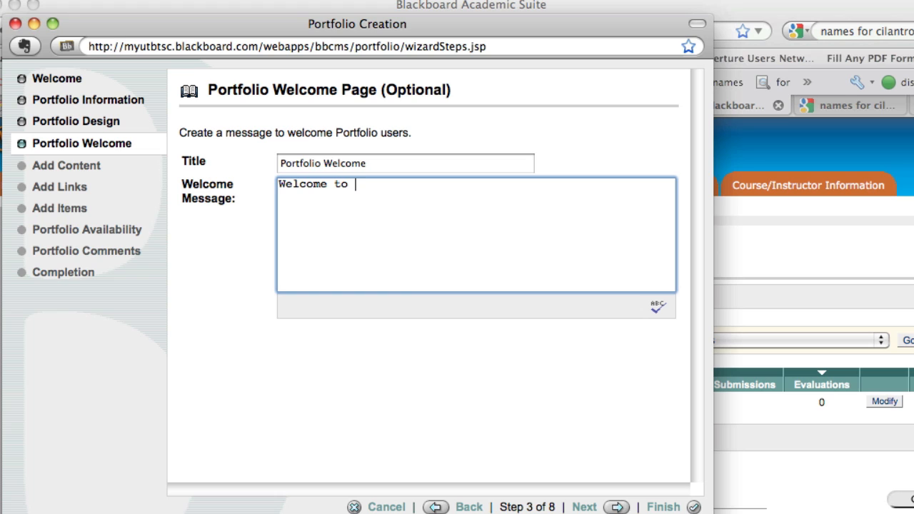
text(my portfolio)
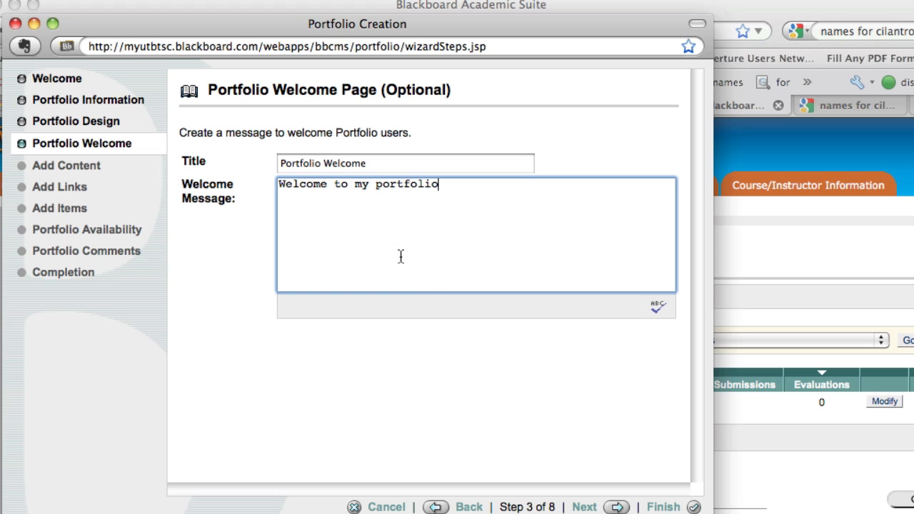
click(585, 506)
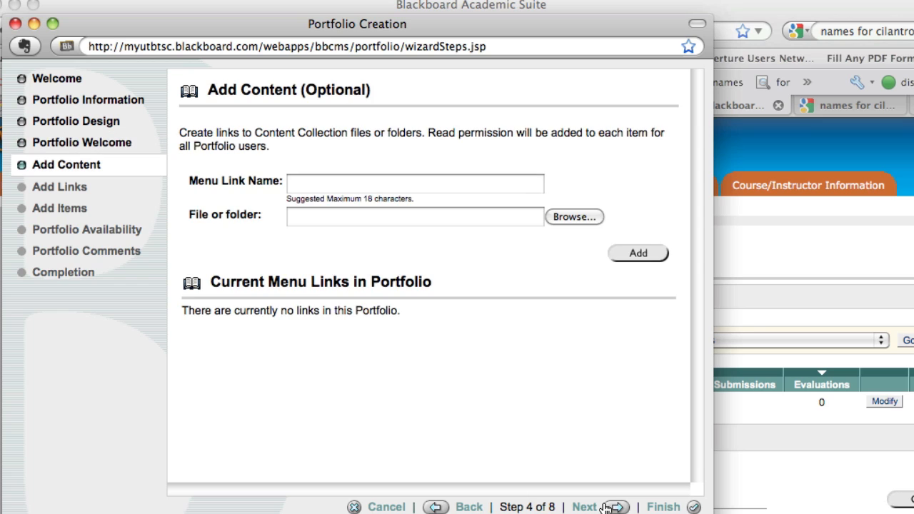
- Add a content menu link named "Resume" to blogger_posting.mov in the Podcasts folder, accept sharing its read permission, and continue to external links
click(328, 184)
text(Resume)
key(Tab)
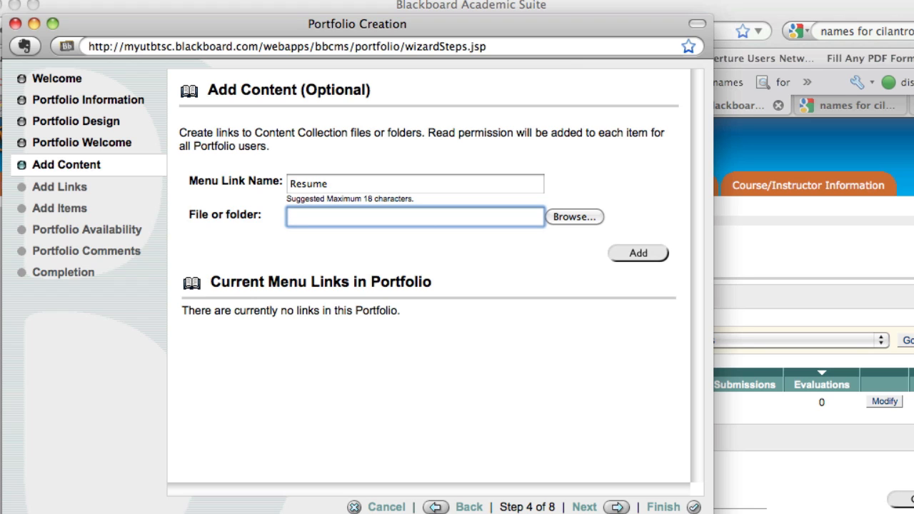
click(596, 215)
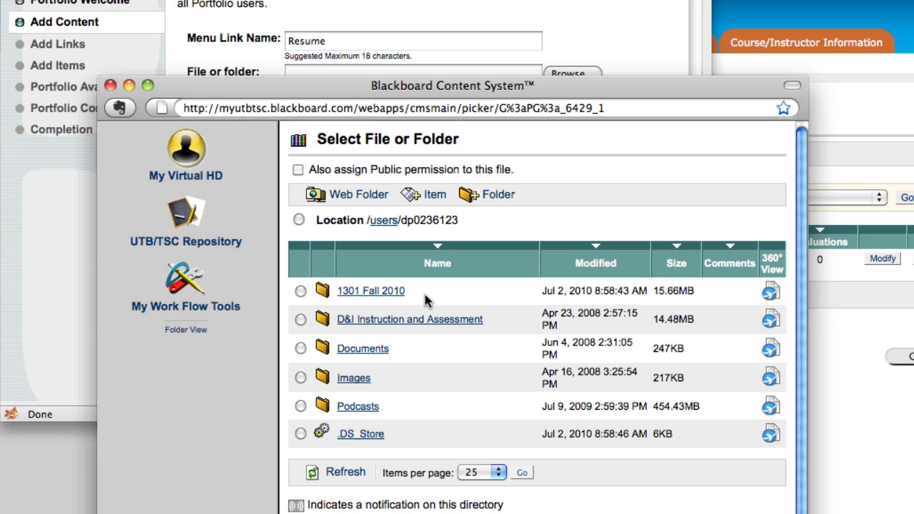
click(366, 409)
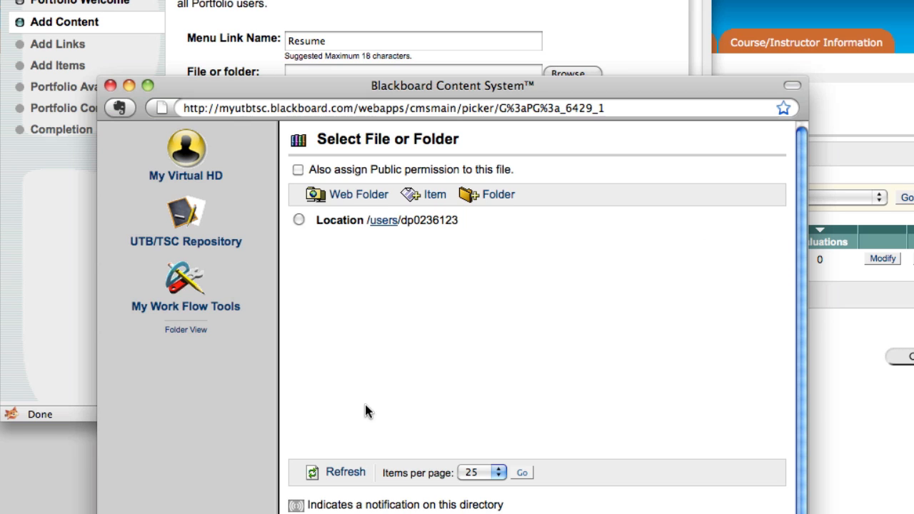
click(301, 293)
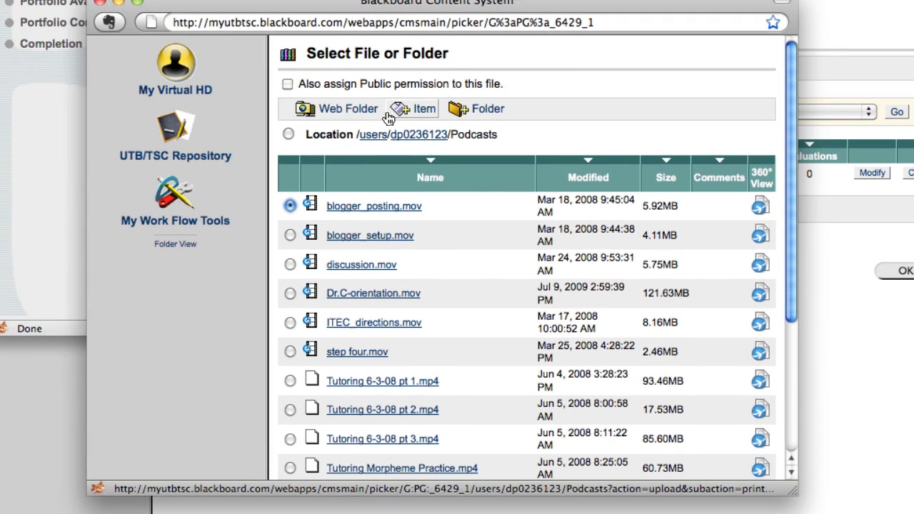
scroll(486, 217, down, 5)
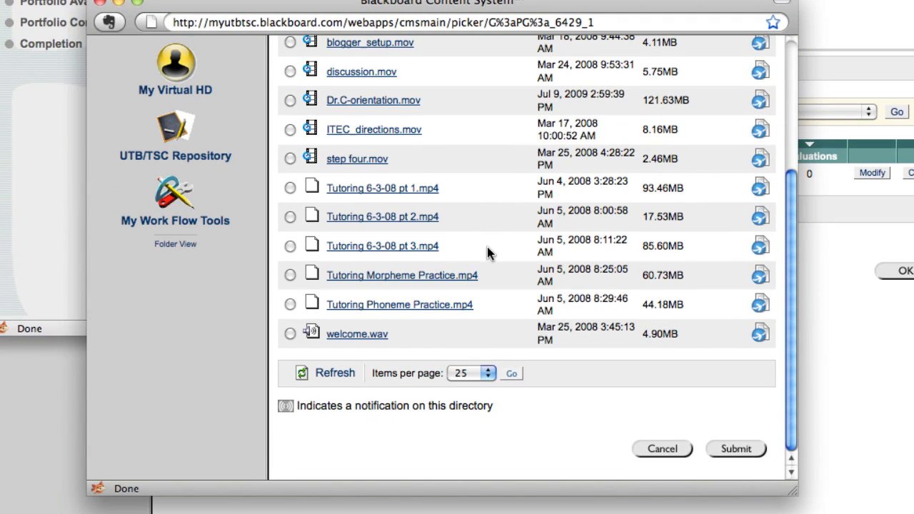
click(730, 447)
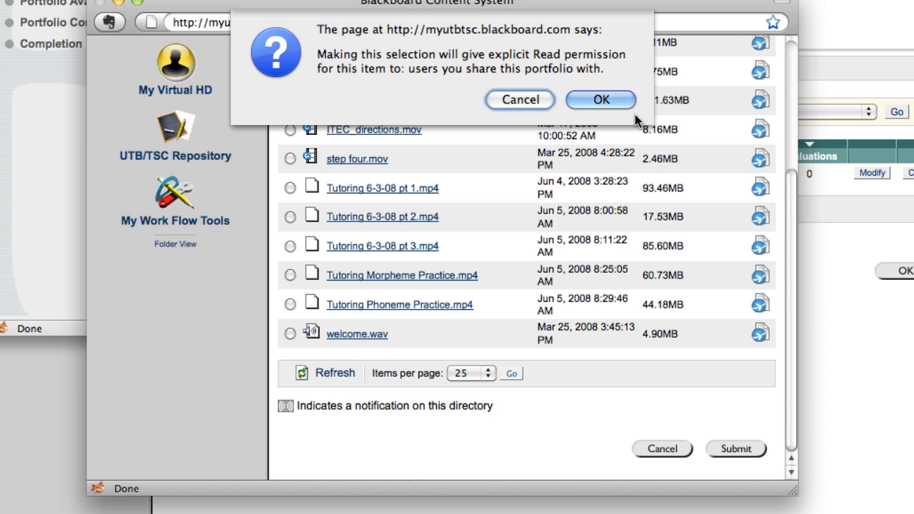
click(613, 102)
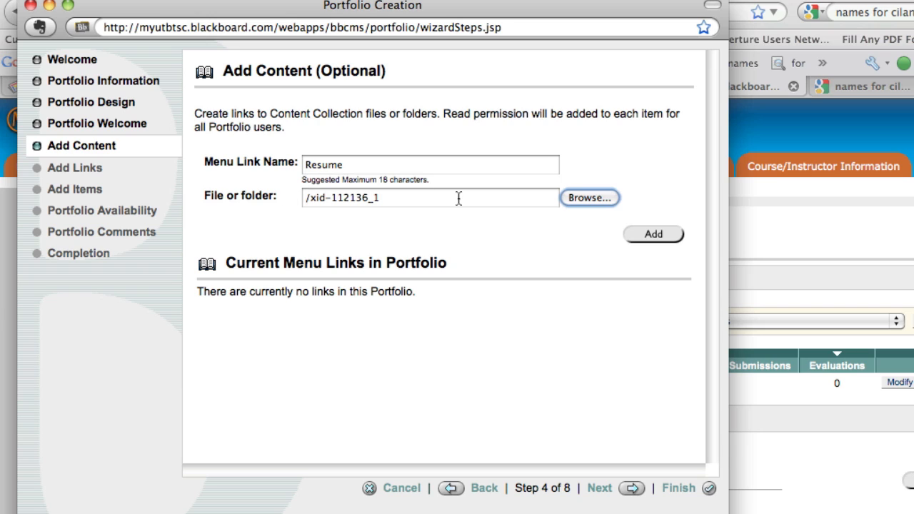
click(654, 234)
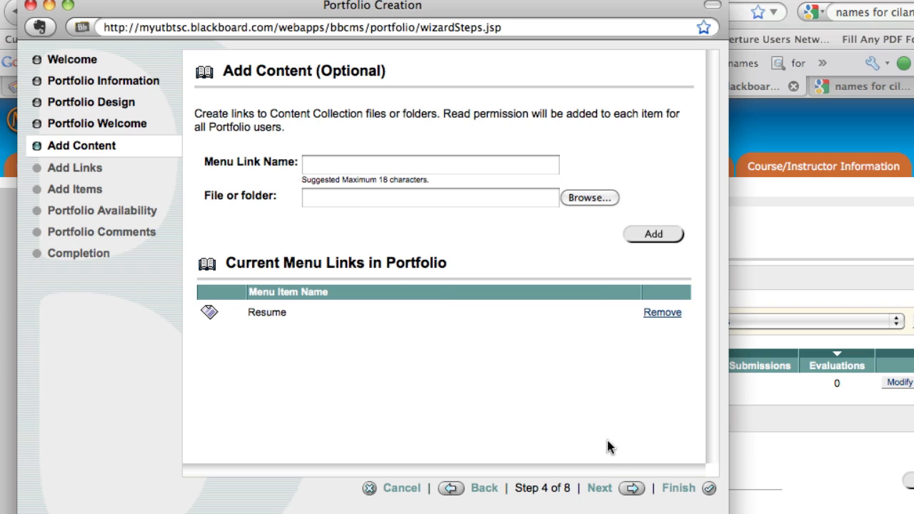
click(626, 489)
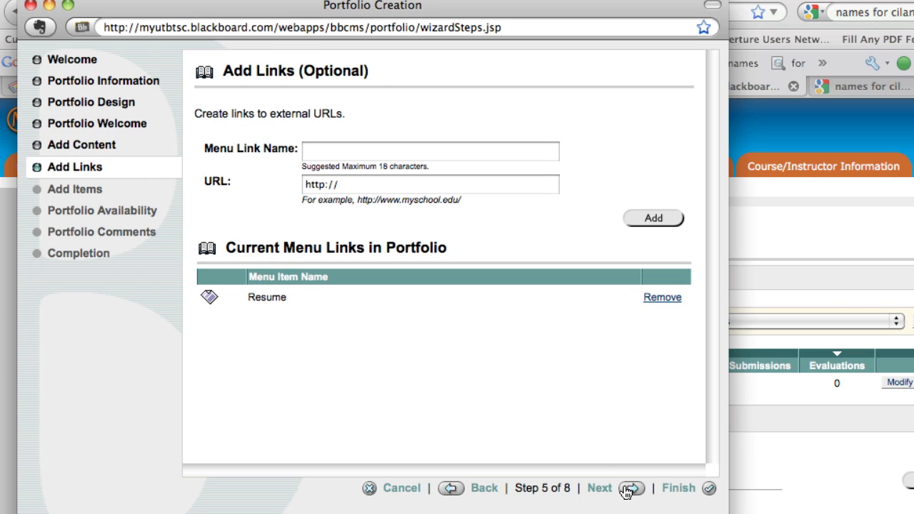
click(360, 158)
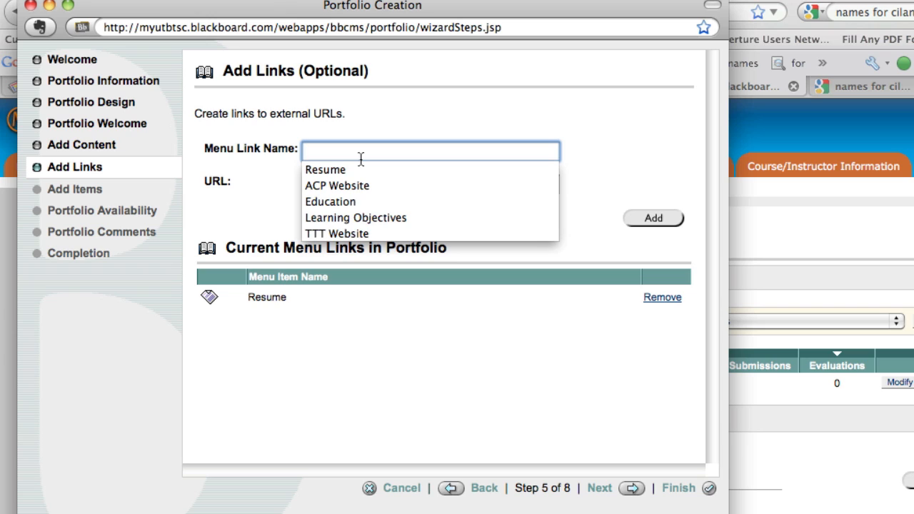
text(ACP)
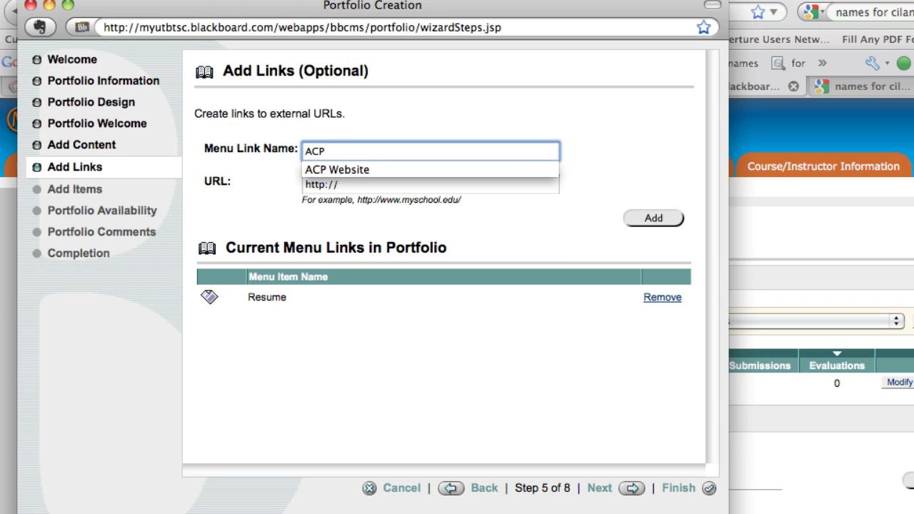
key(Down)
key(Return)
key(Tab)
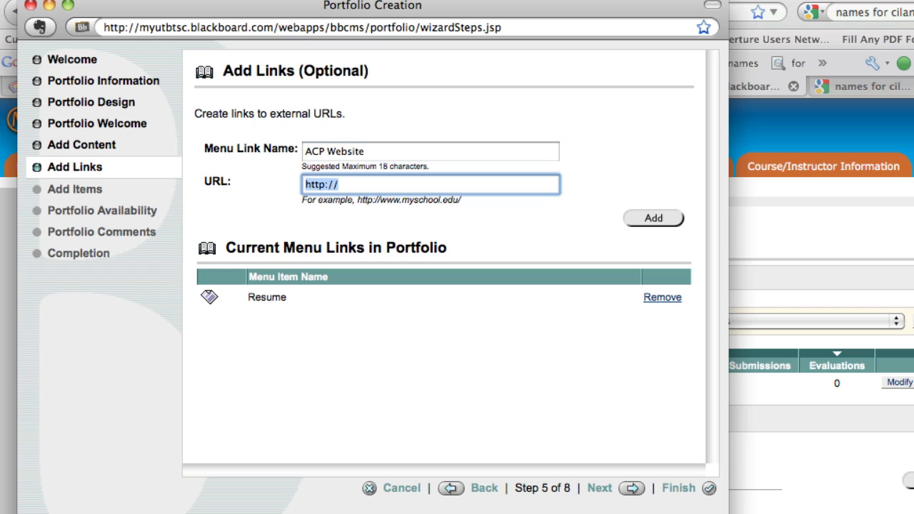
key(Right)
text(www.)
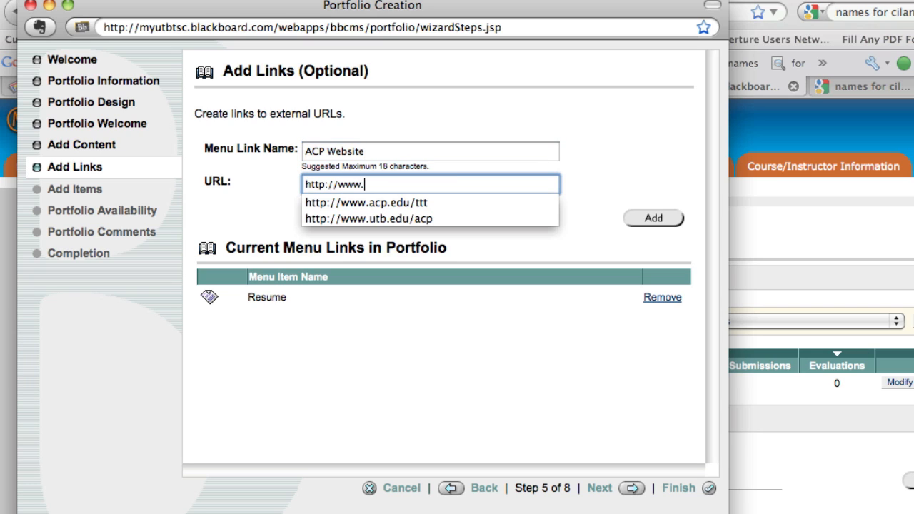
text(utb.edu)
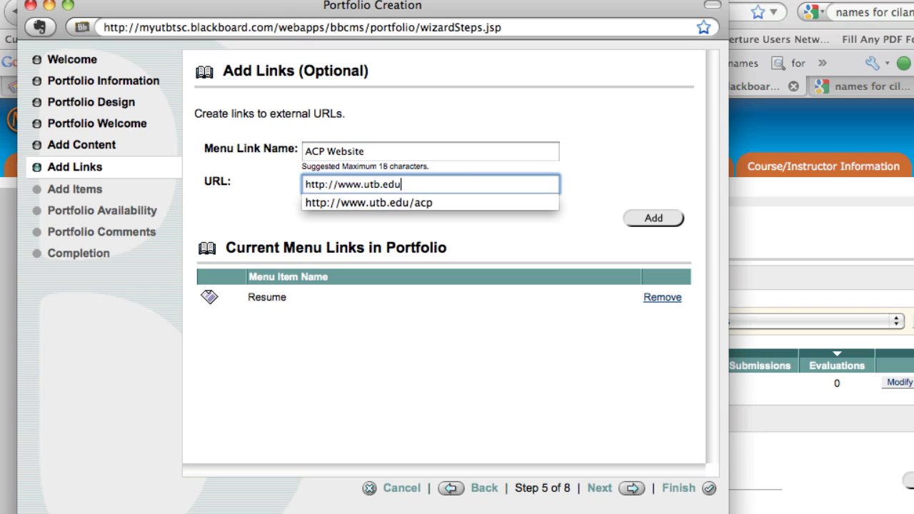
text(/acp)
click(632, 221)
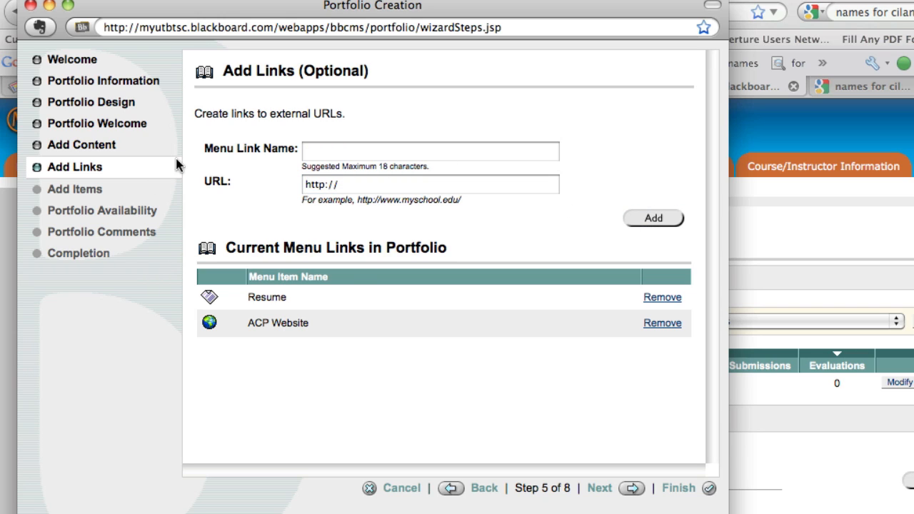
click(632, 488)
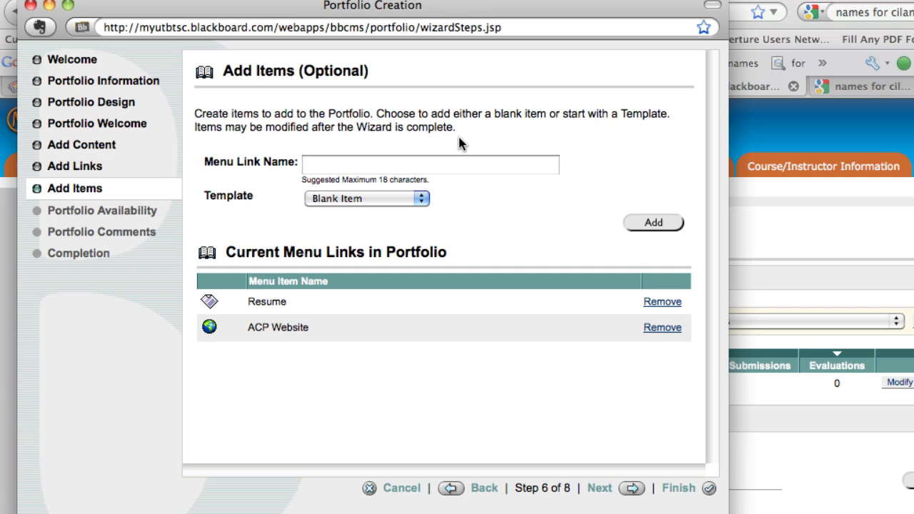
- Add a portfolio item named "My Education" based on the Education template
click(372, 199)
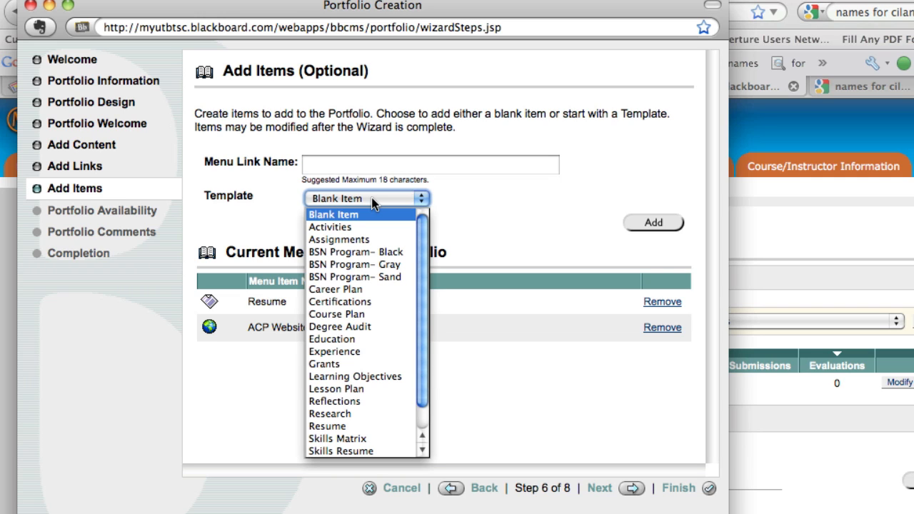
click(350, 338)
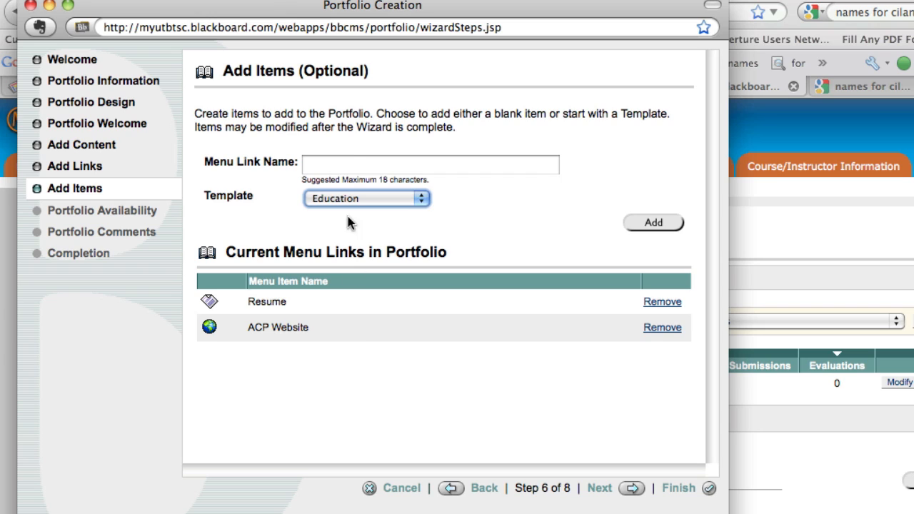
click(354, 163)
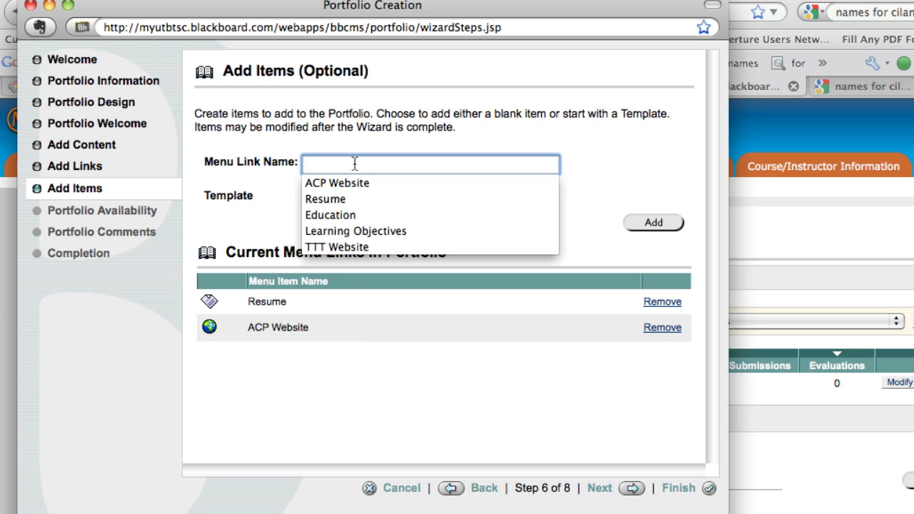
text(E)
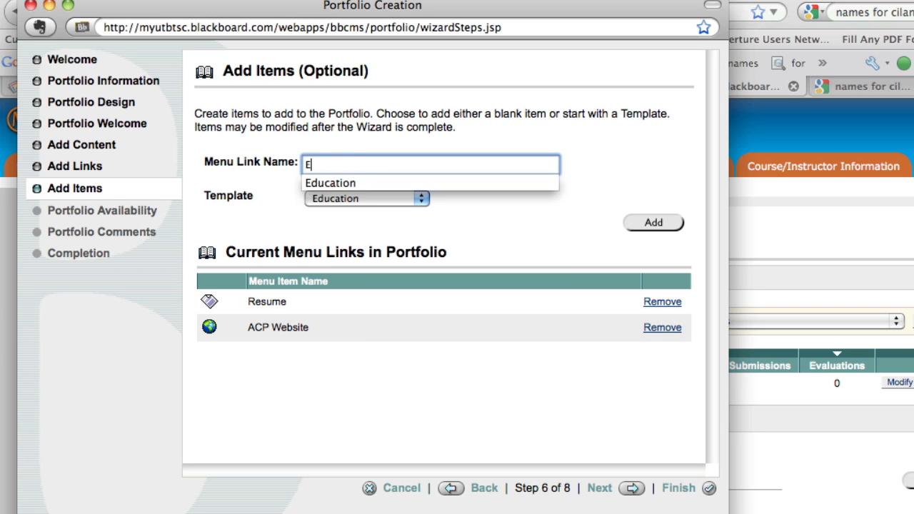
text(ducation)
key(BackSpace)
key(BackSpace)
key(BackSpace)
key(BackSpace)
key(BackSpace)
key(BackSpace)
key(BackSpace)
key(BackSpace)
key(BackSpace)
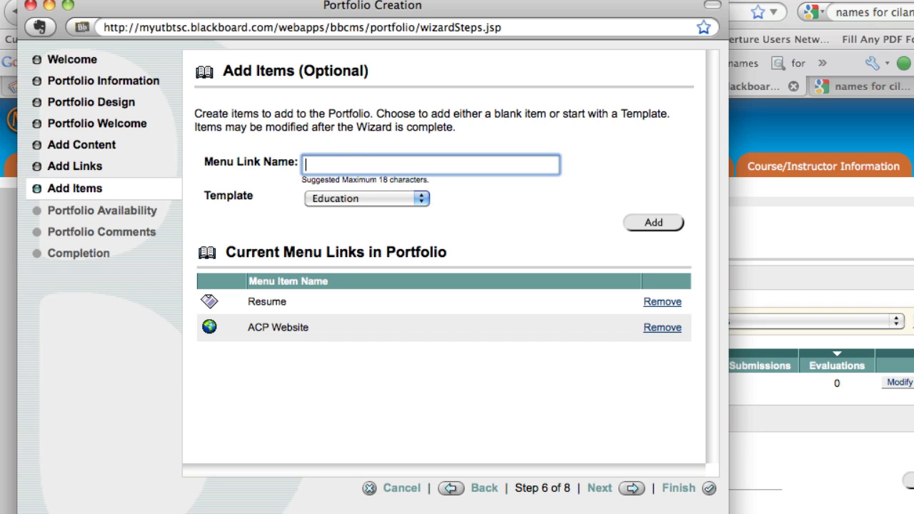
text(My Education)
click(671, 232)
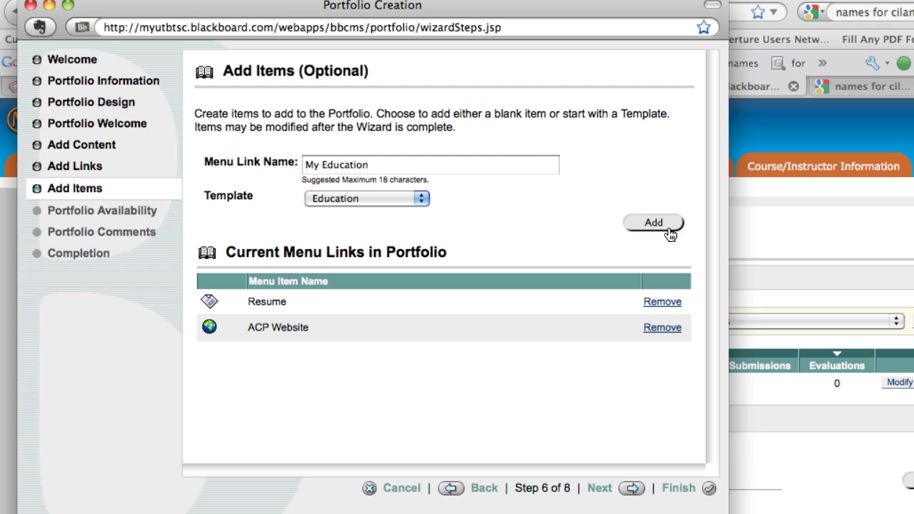
- Add a portfolio item named "Earned Certifications" based on the Certifications template
click(377, 192)
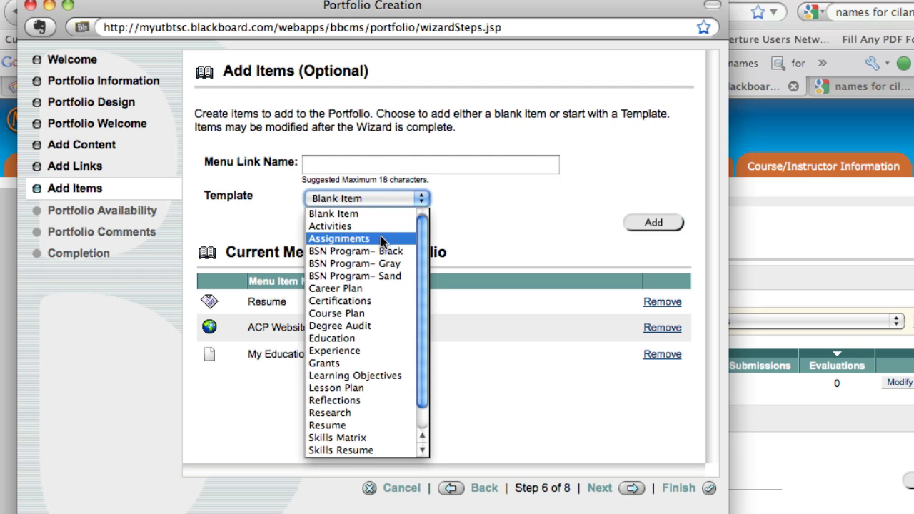
scroll(357, 239, down, 2)
scroll(374, 292, up, 2)
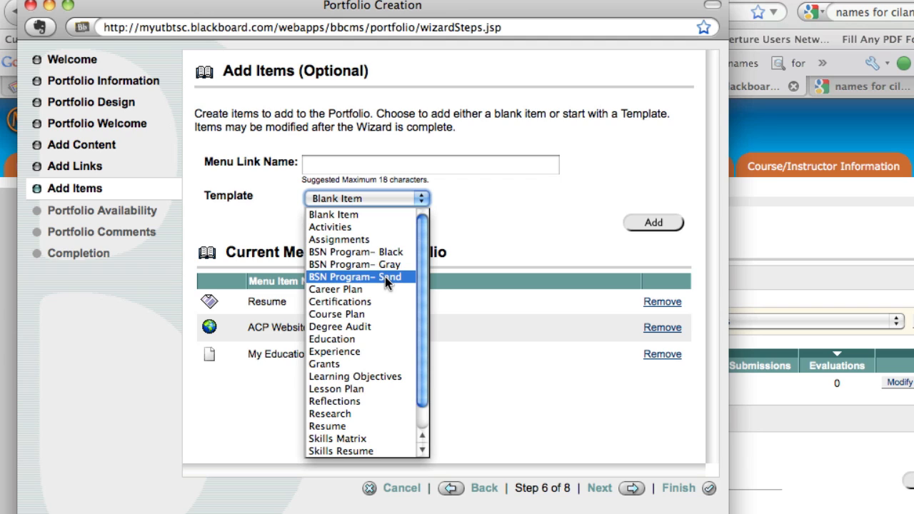
click(374, 300)
click(377, 170)
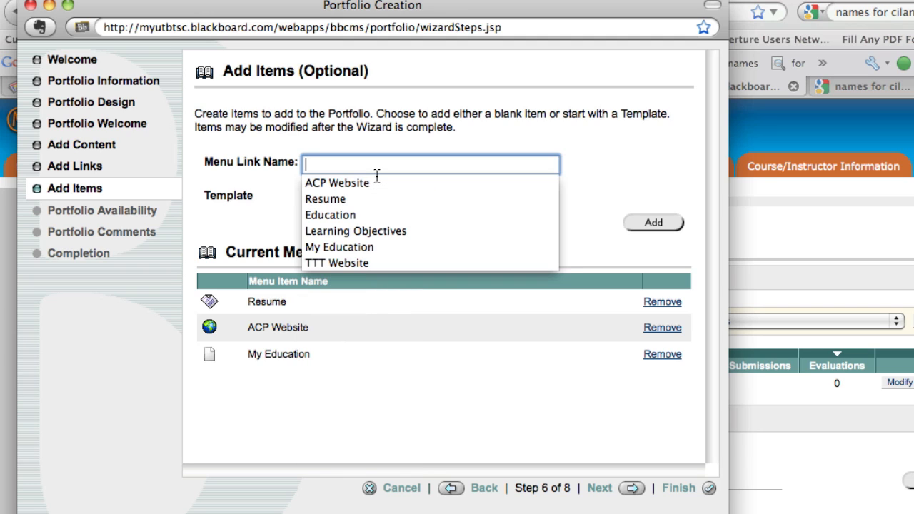
text(Ea)
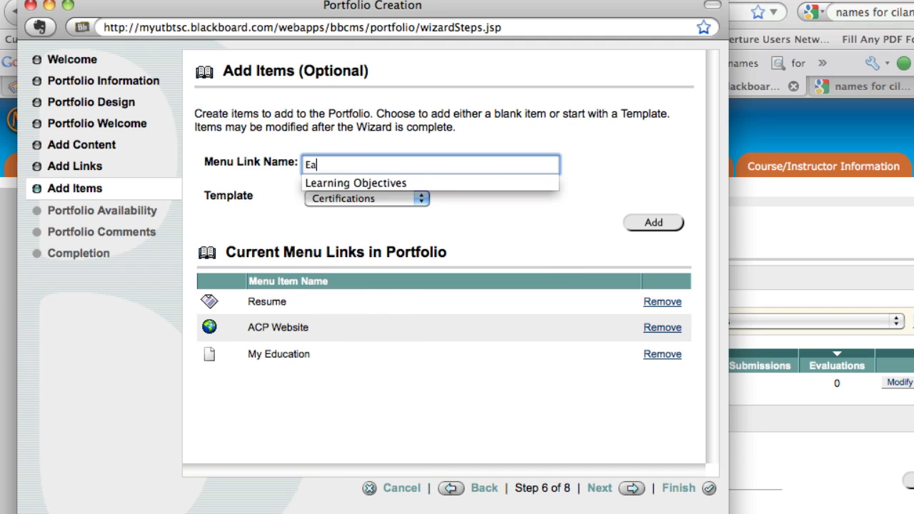
text(rned Certi)
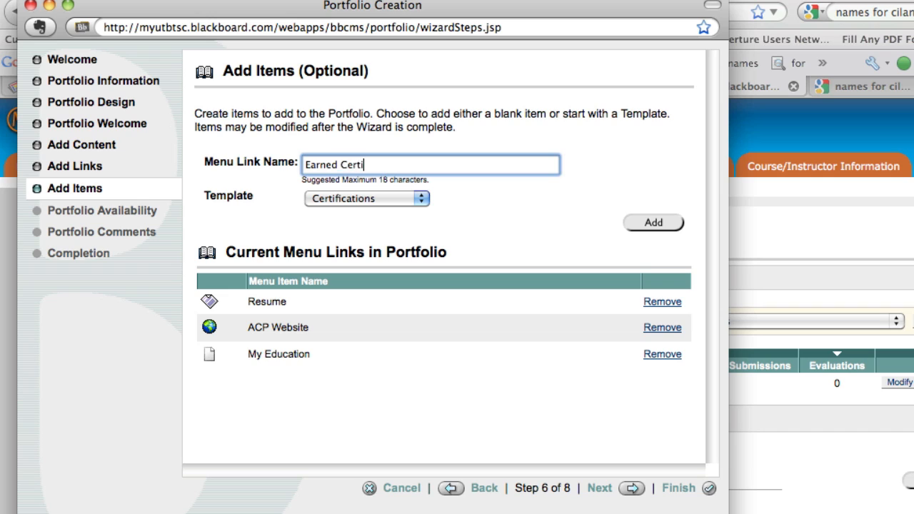
text(fications)
click(655, 225)
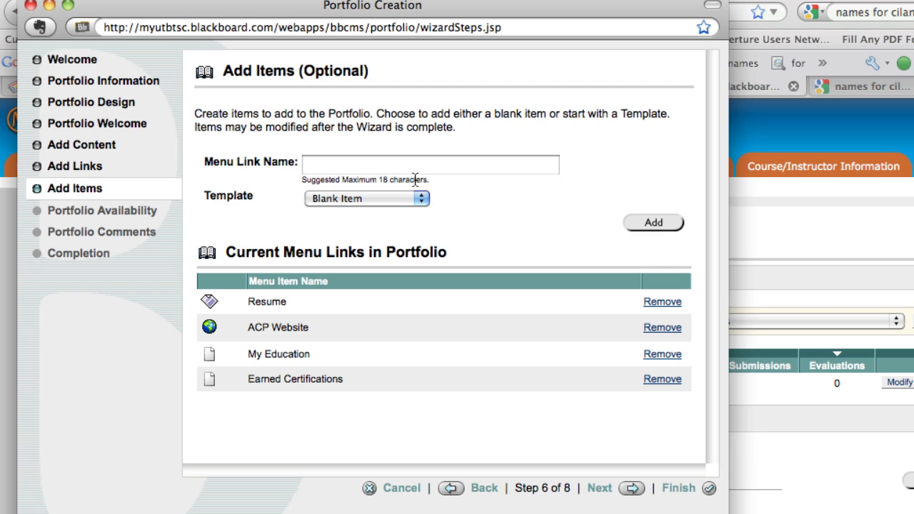
- Add a portfolio item named "Lesson Plans" based on the Lesson Plan template and continue to the availability settings
click(398, 165)
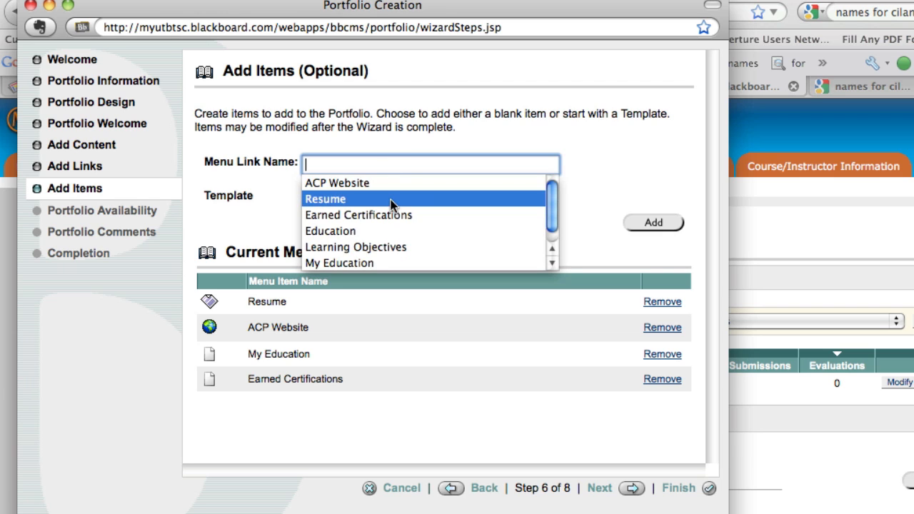
click(302, 210)
click(323, 198)
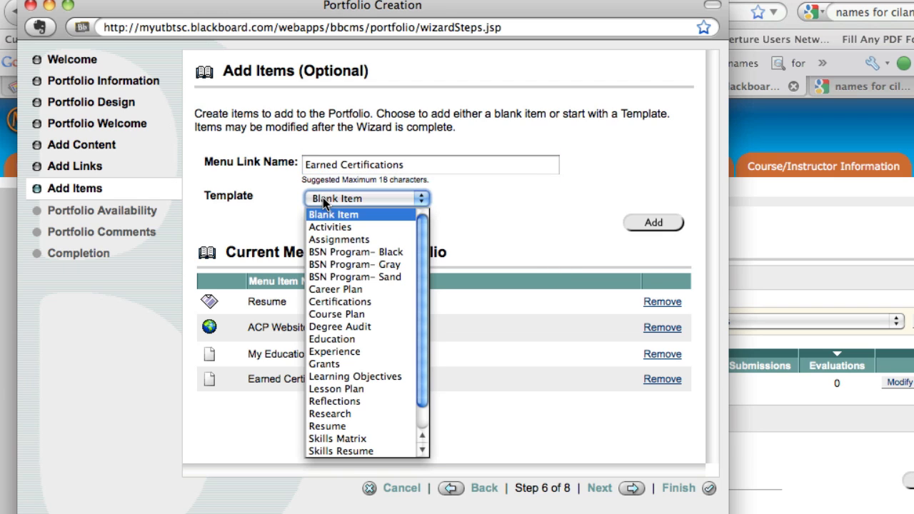
scroll(357, 262, down, 2)
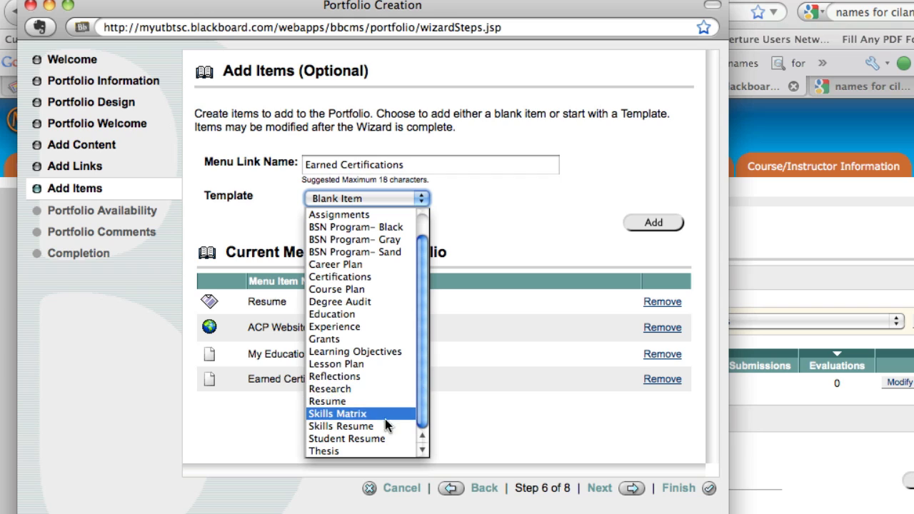
click(358, 365)
triple_click(370, 164)
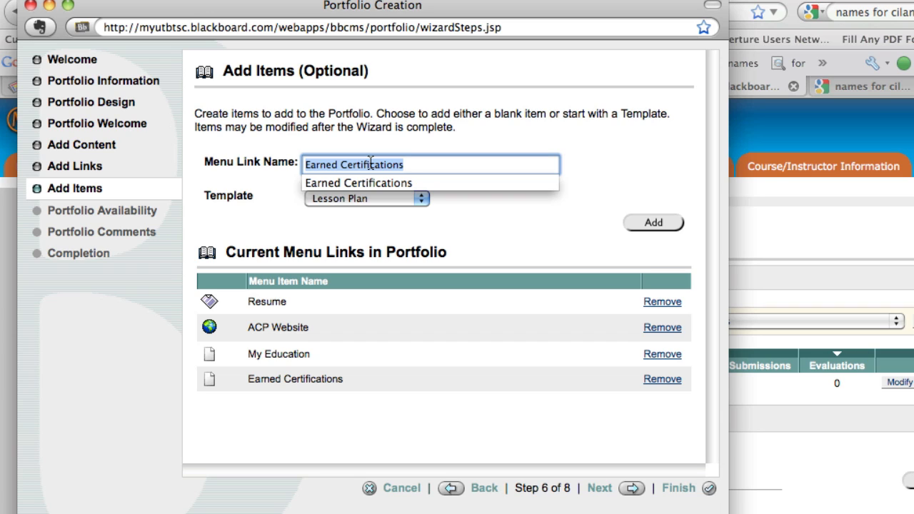
text(Lesson Pl)
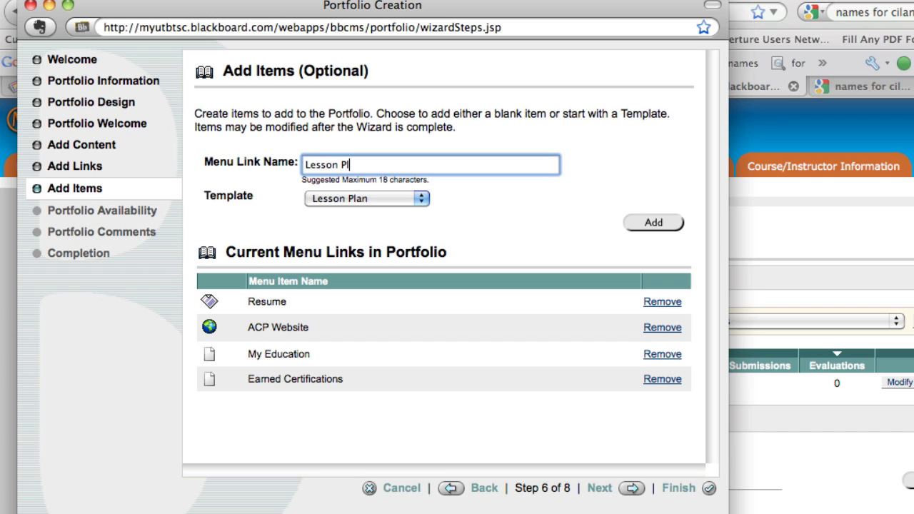
text(ans)
click(637, 216)
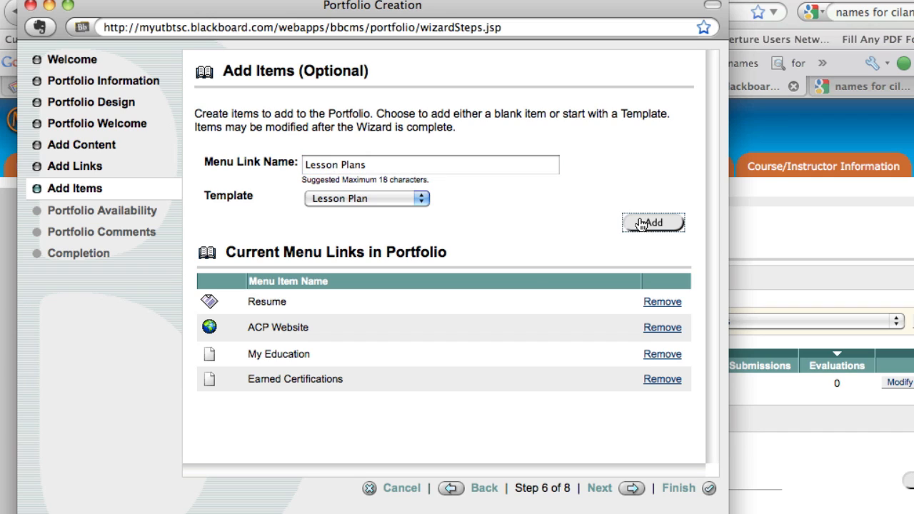
click(638, 491)
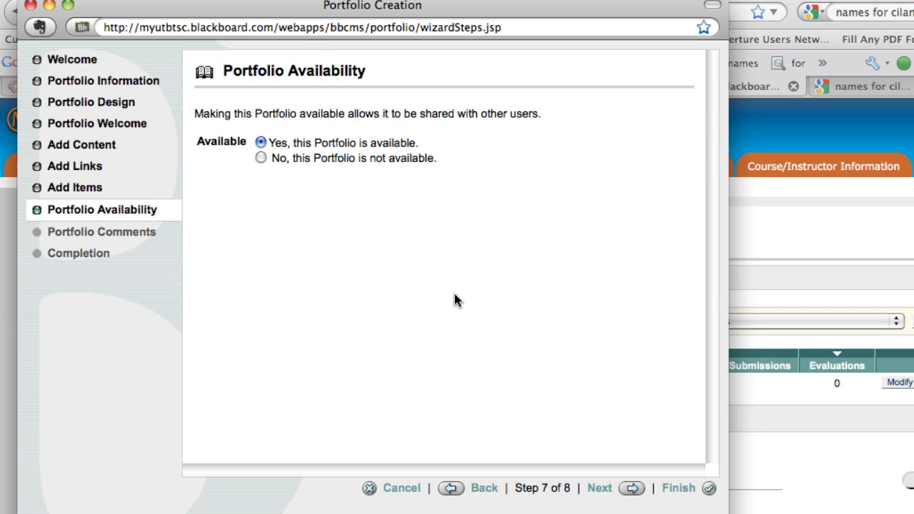
- Set the portfolio as available to share with other users and continue to the comment settings
click(262, 158)
click(262, 143)
click(632, 488)
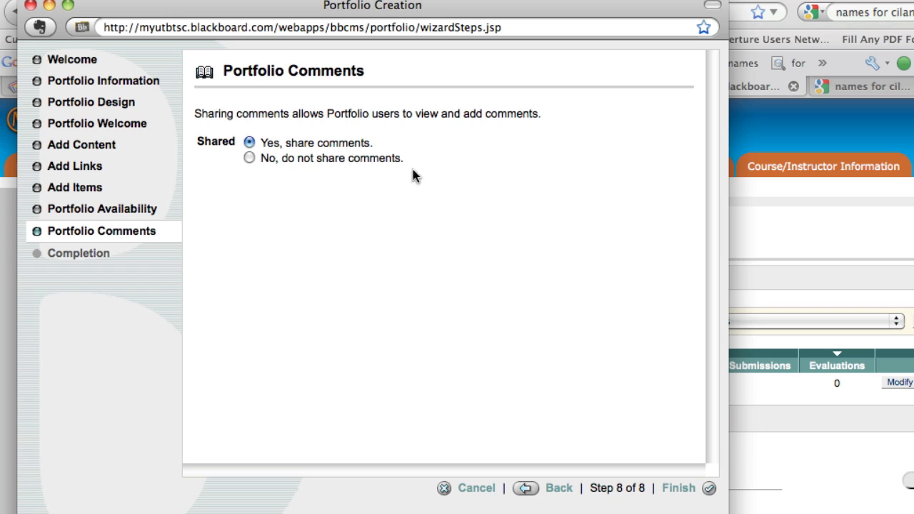
- Finish the wizard with comments shared, confirming the portfolio's creation and closing the wizard window
click(679, 490)
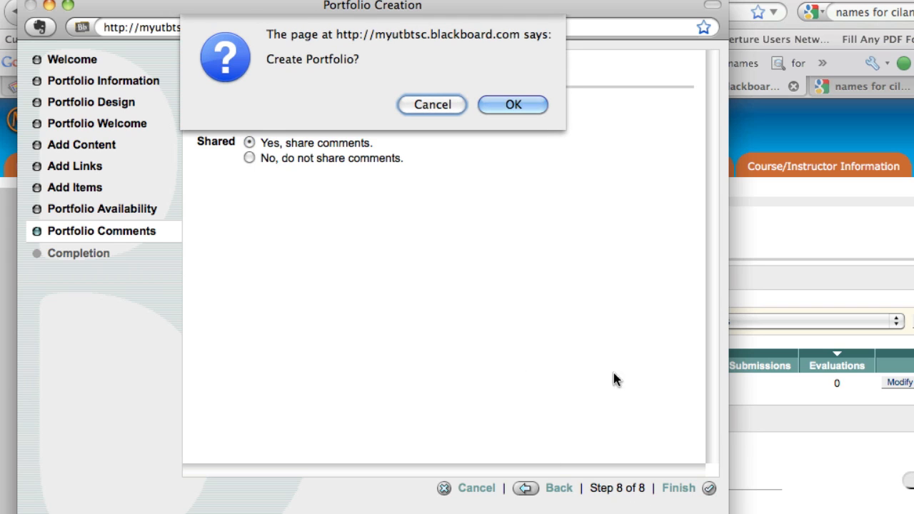
click(494, 102)
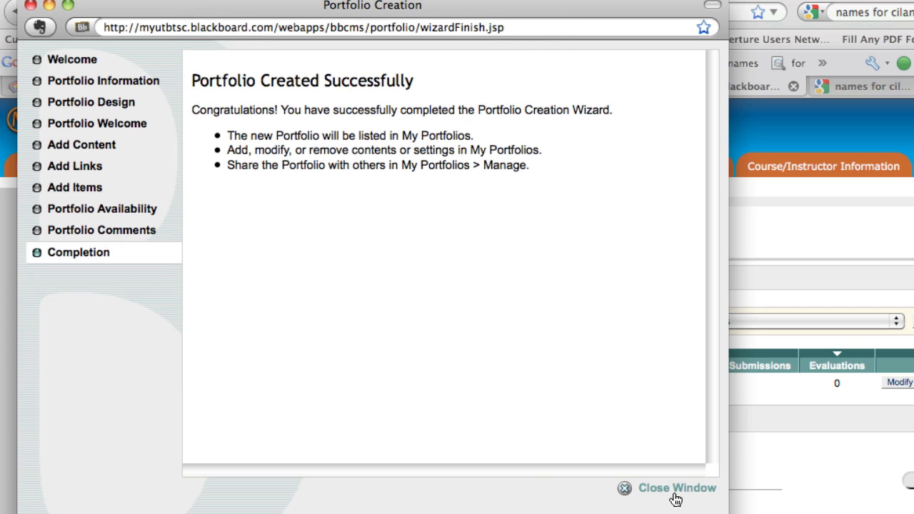
click(674, 494)
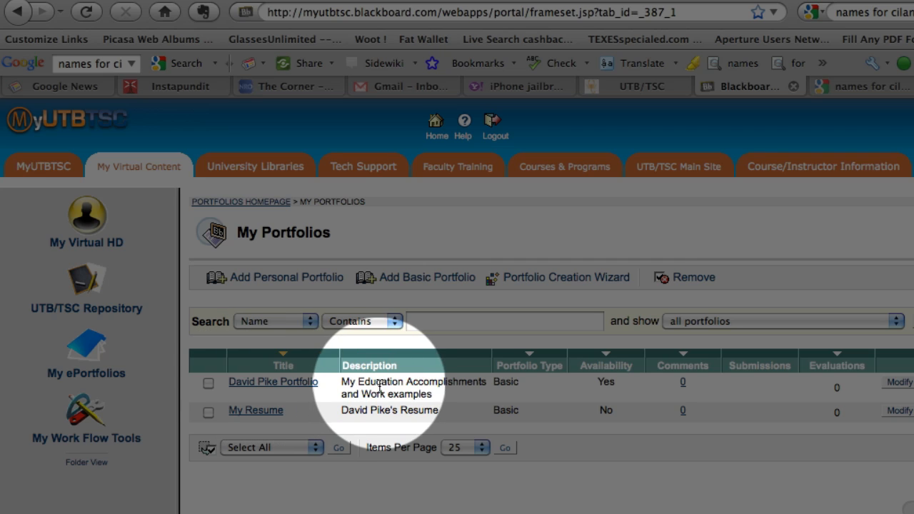
- Open the new portfolio, review its welcome, Resume, ACP Website, My Education, Earned Certifications, Lesson Plans and Comments pages, and close it
click(304, 382)
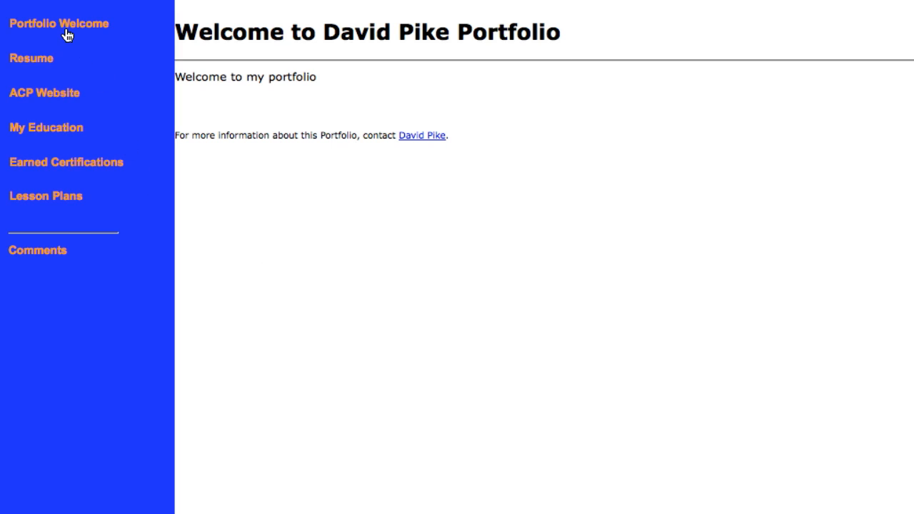
click(65, 27)
click(28, 61)
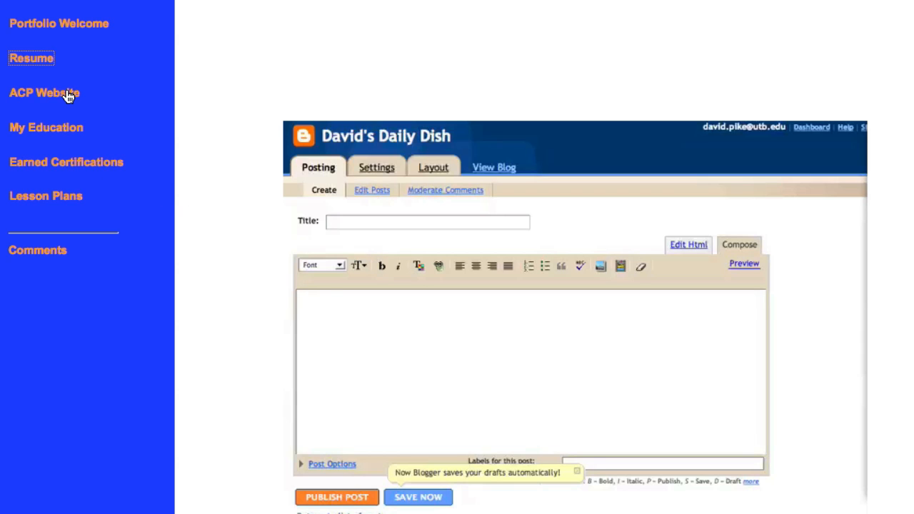
click(68, 97)
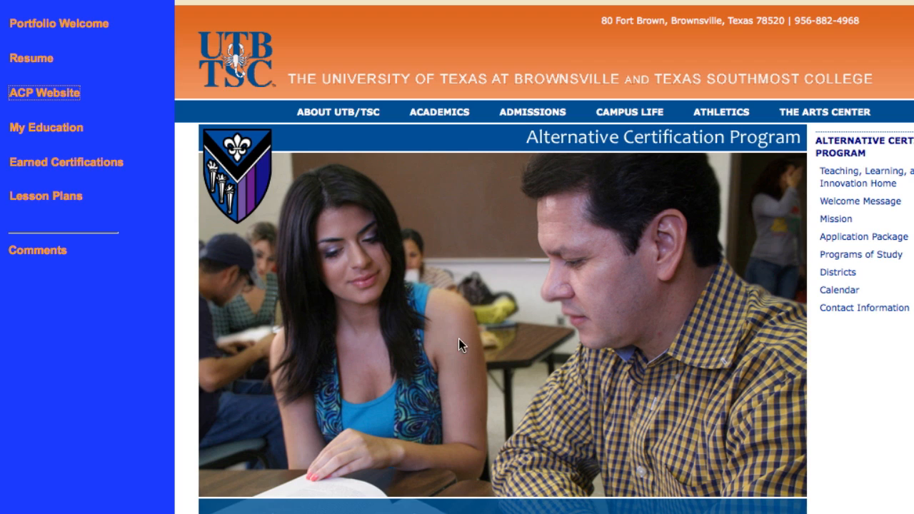
click(62, 132)
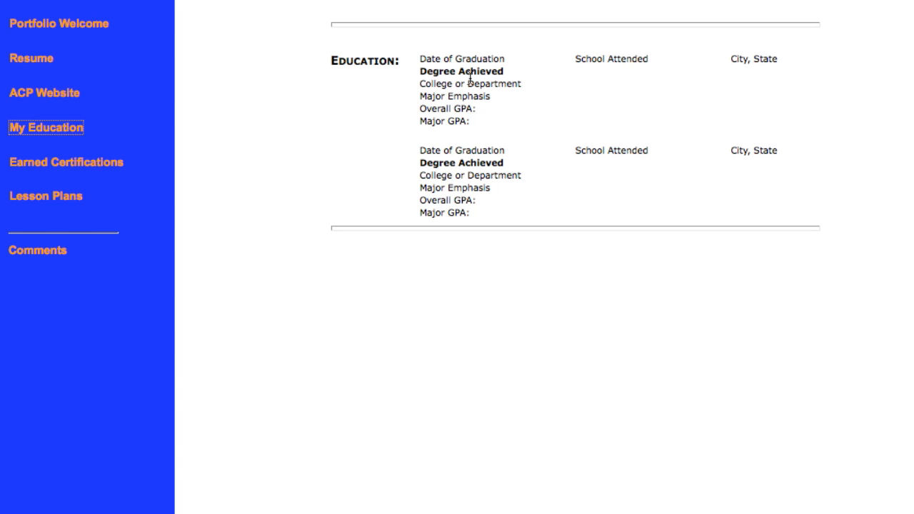
click(94, 165)
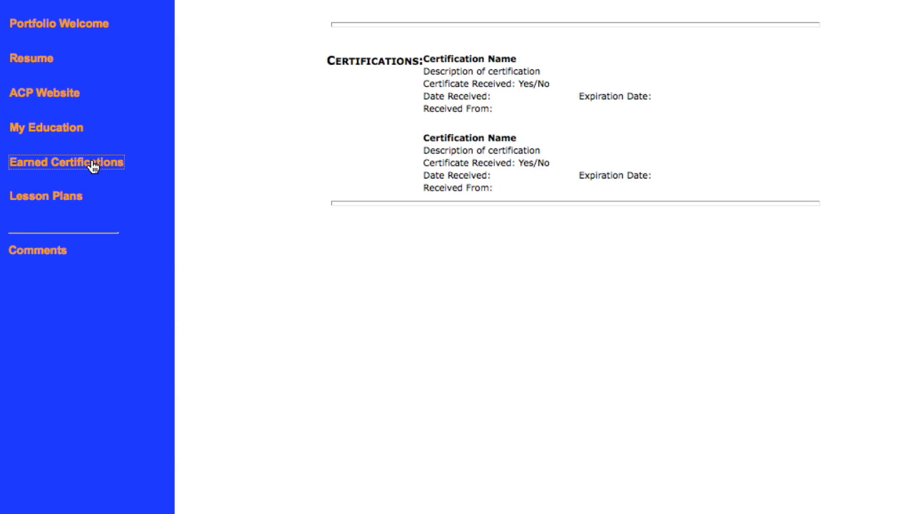
click(51, 205)
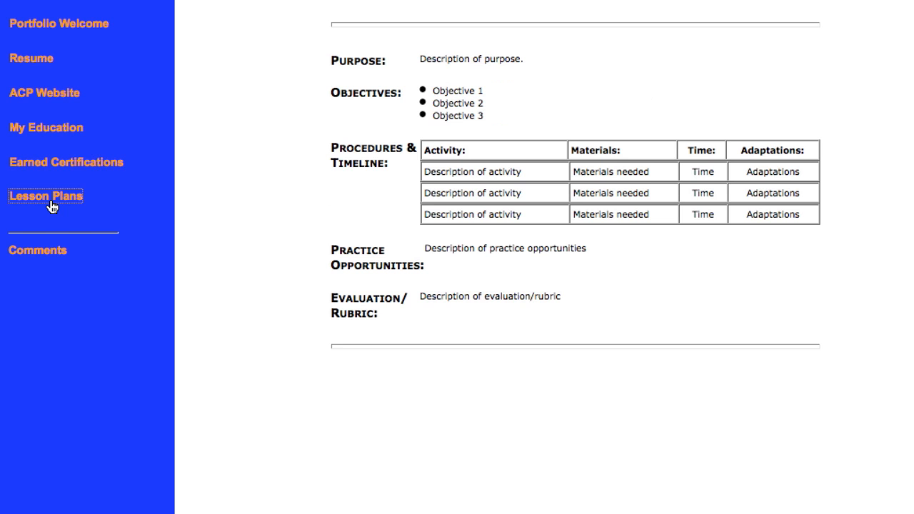
click(52, 256)
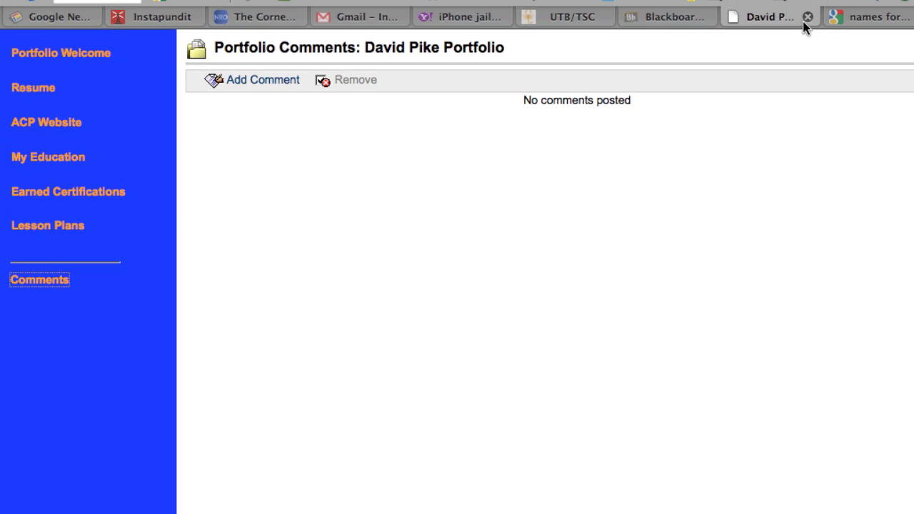
click(65, 60)
click(14, 89)
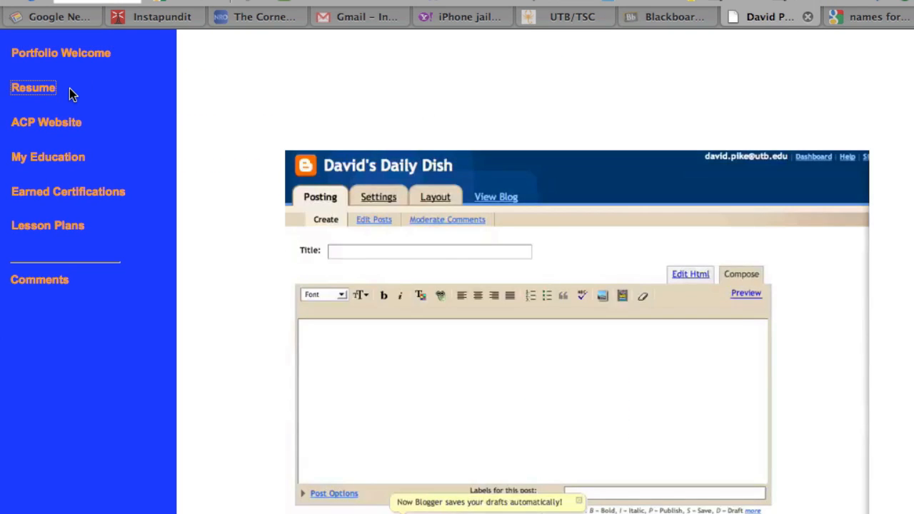
click(40, 123)
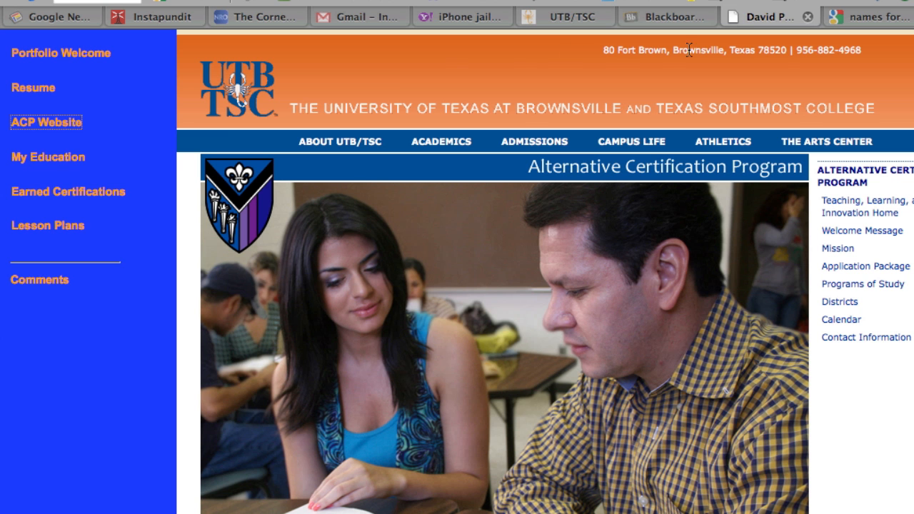
click(807, 17)
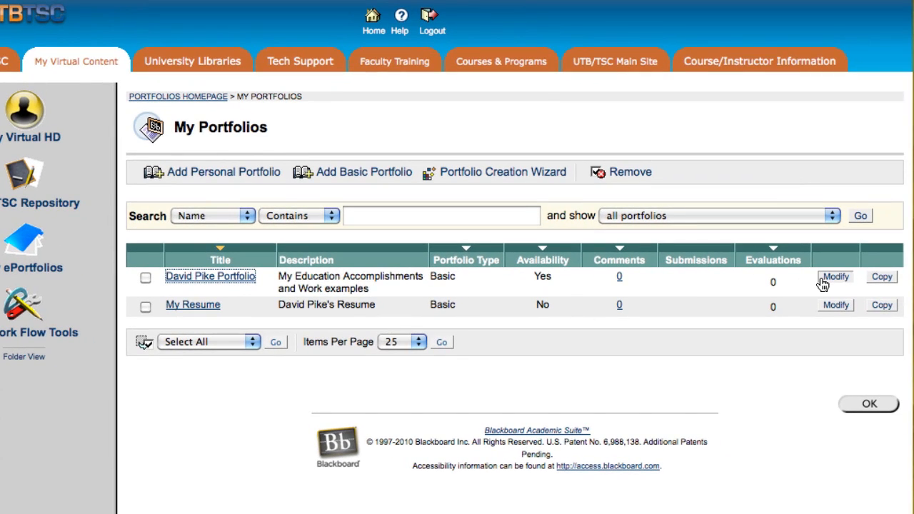
- Open the new portfolio's My Education item for editing and check its page's HTML source before returning to normal mode
click(834, 277)
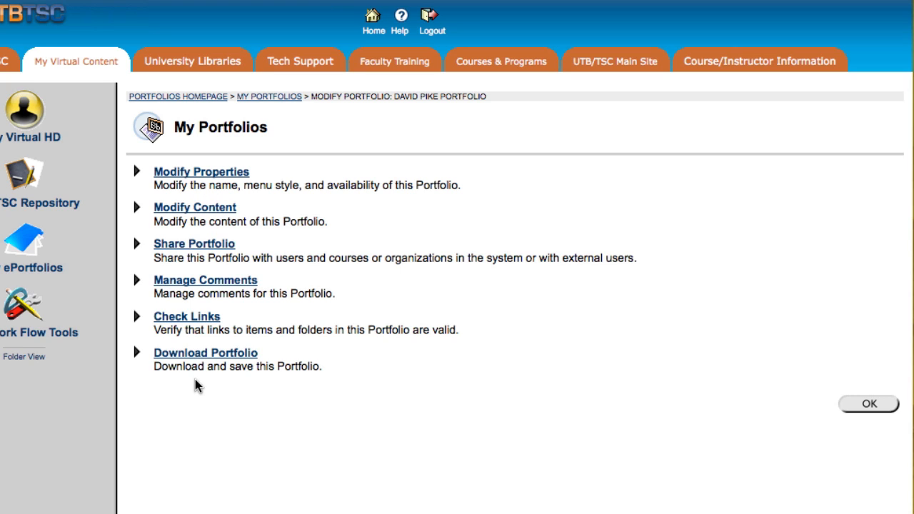
click(185, 208)
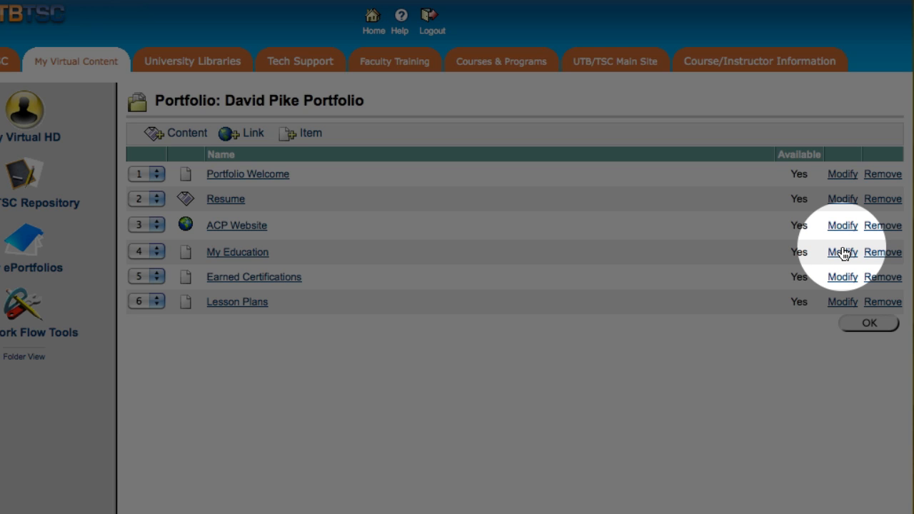
click(842, 252)
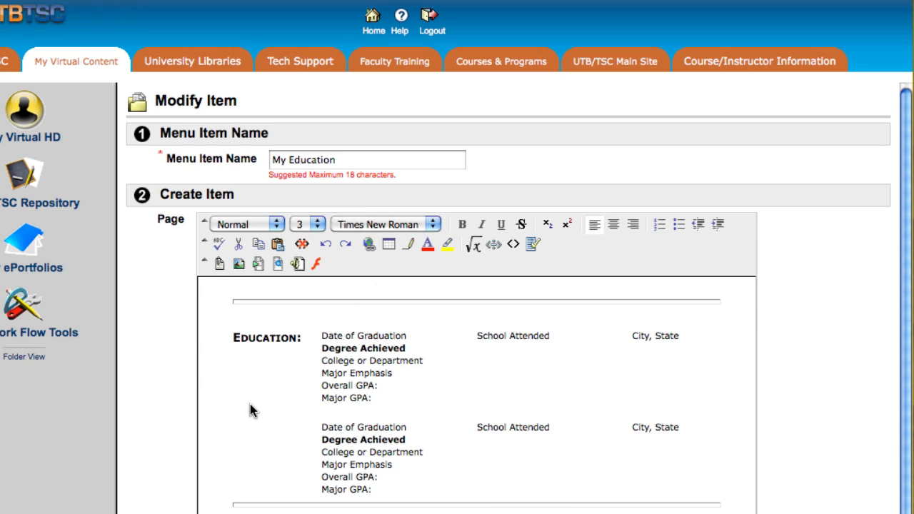
click(514, 246)
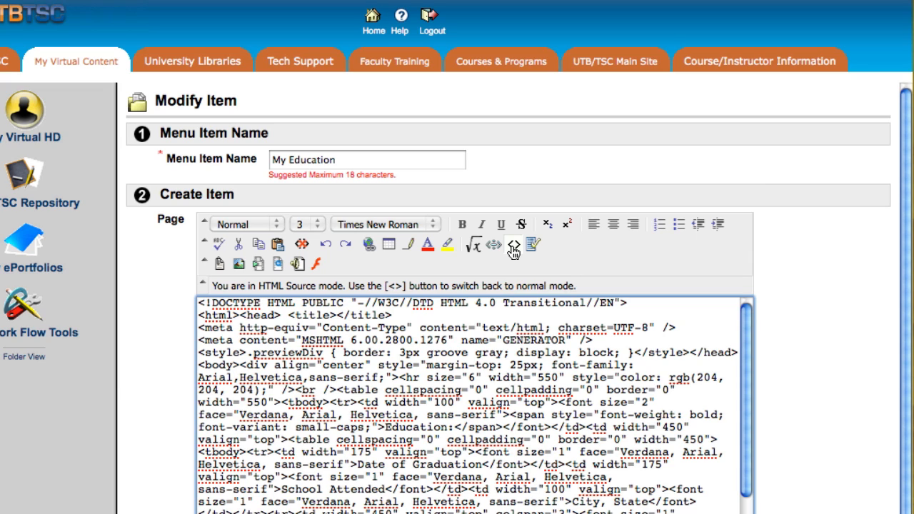
click(513, 246)
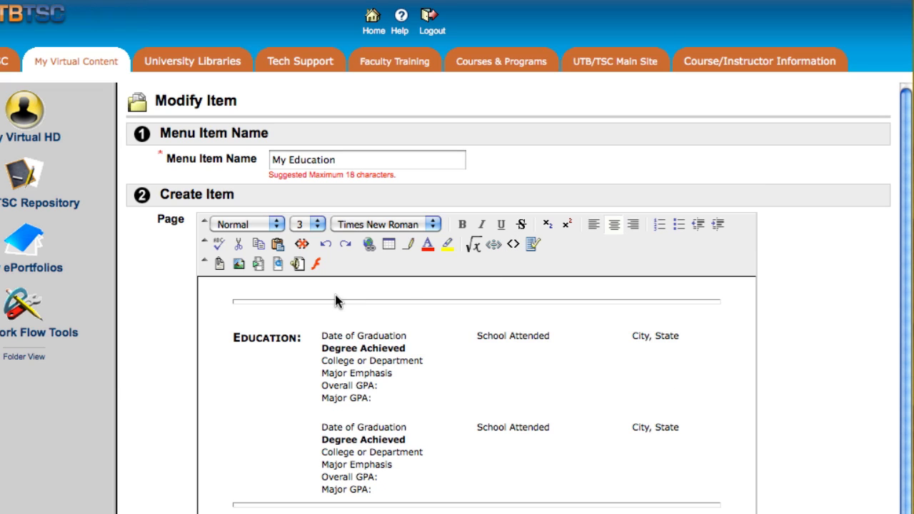
- In the first education entry, replace the School Attended placeholder with "UTB" and the City, State placeholder with "Brownsville"
double_click(390, 337)
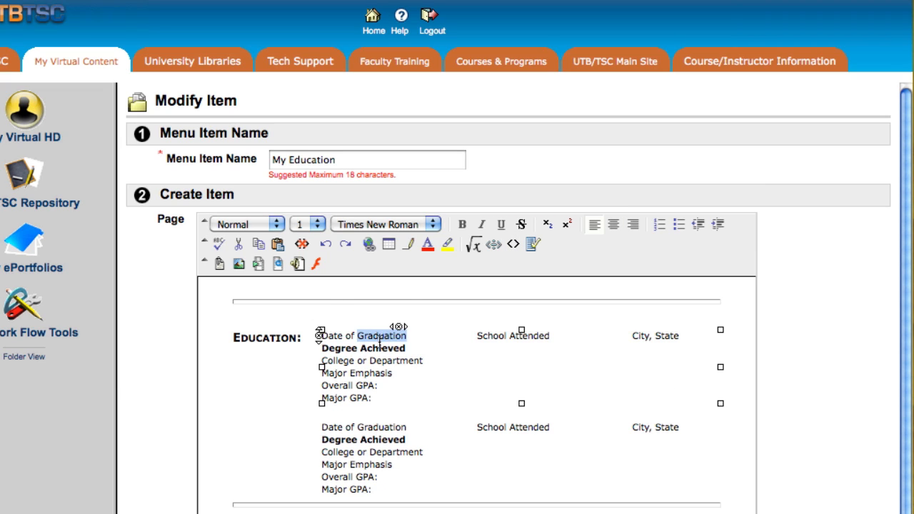
triple_click(348, 337)
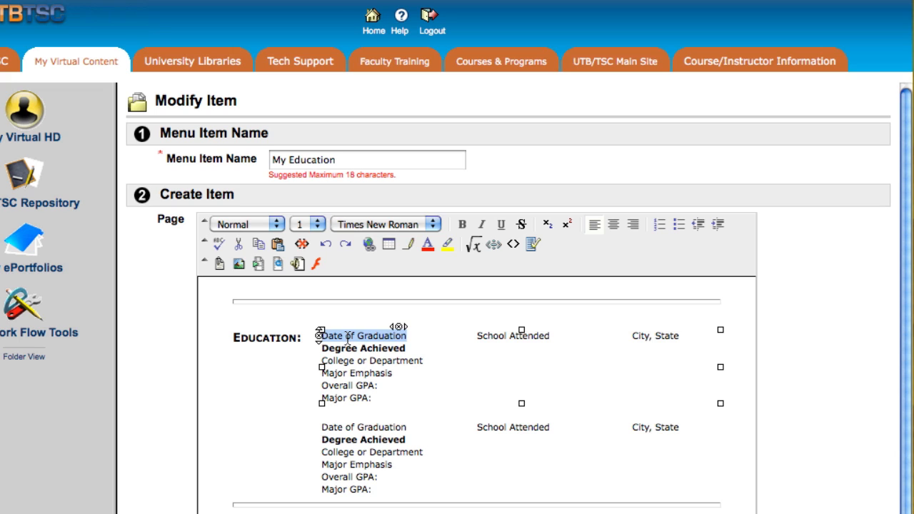
triple_click(491, 338)
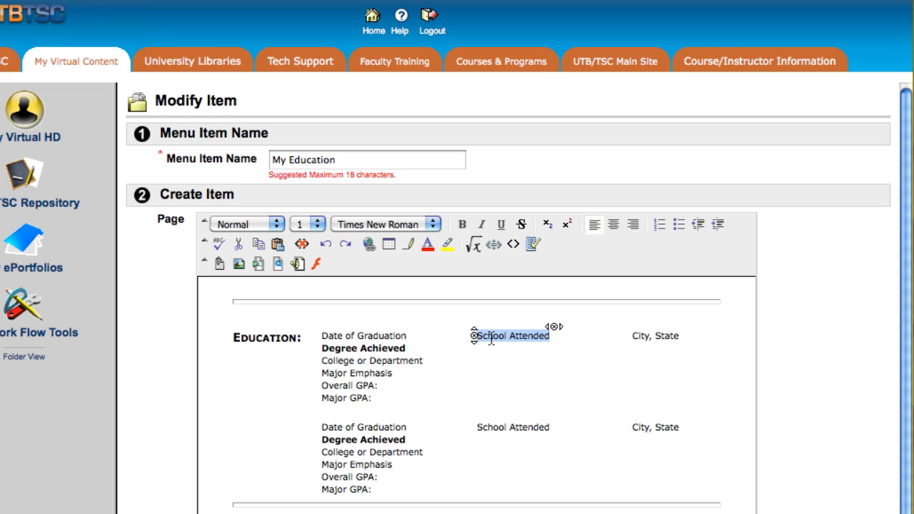
text(UTB)
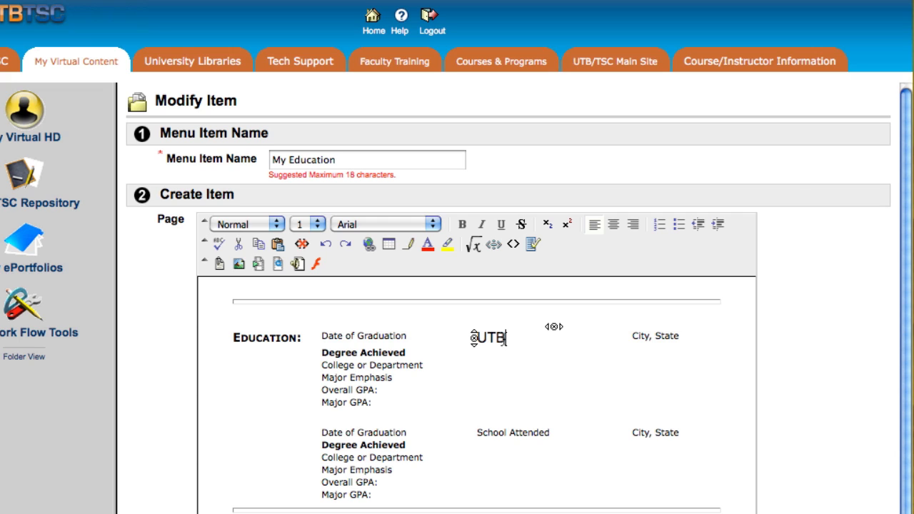
triple_click(655, 341)
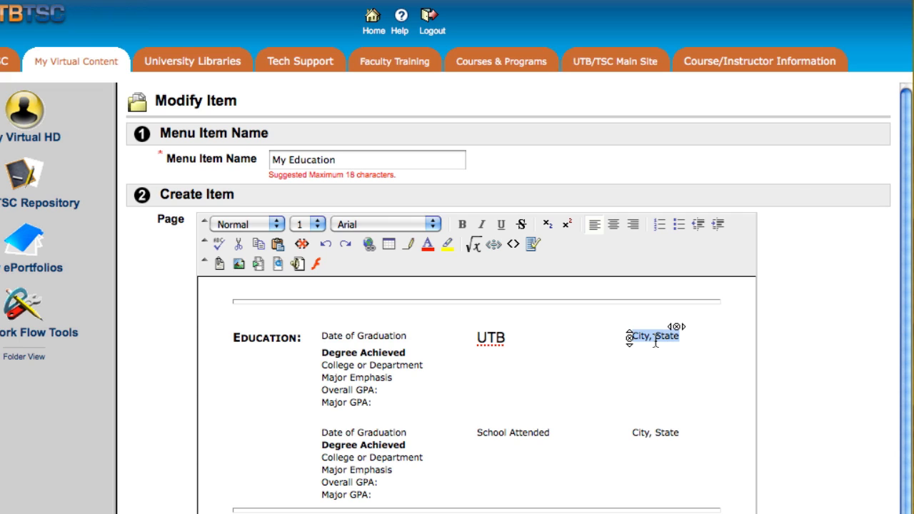
text(Brownsville)
- Set the font size of "Brownsville" in the first education entry to 2
double_click(645, 342)
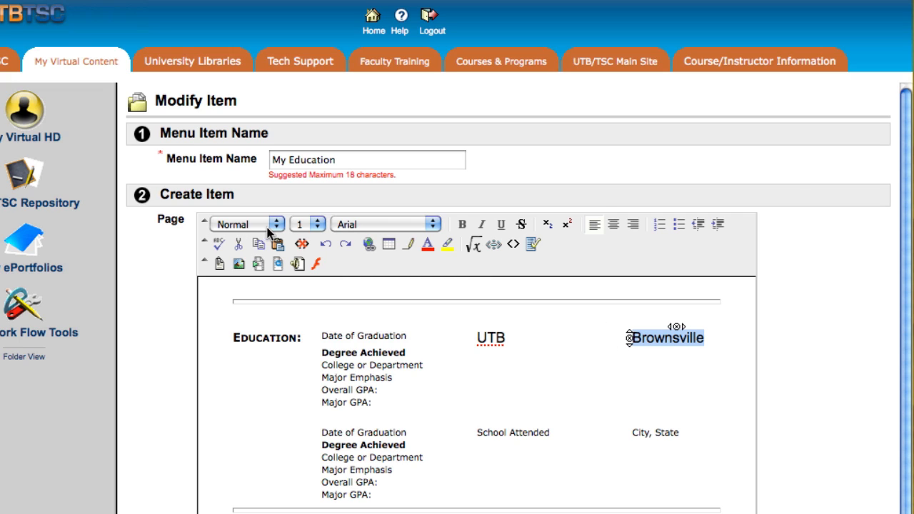
click(315, 224)
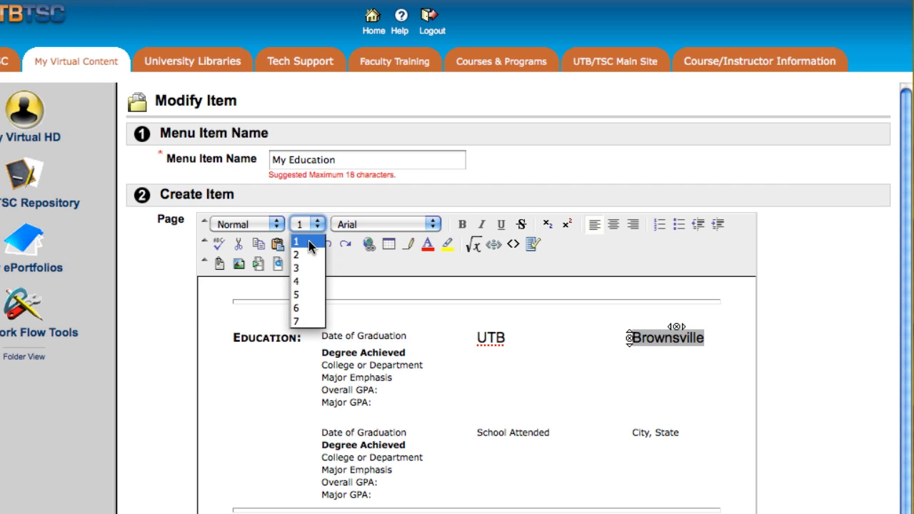
click(305, 254)
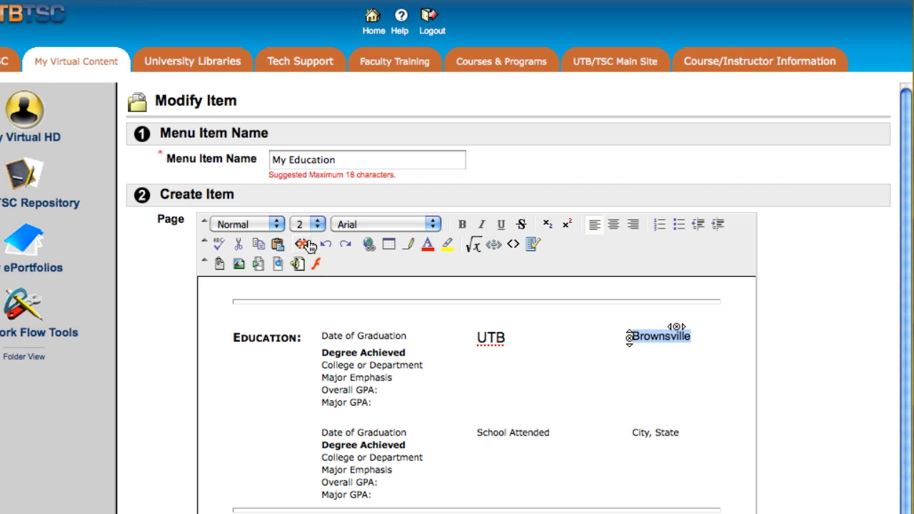
click(315, 225)
click(306, 241)
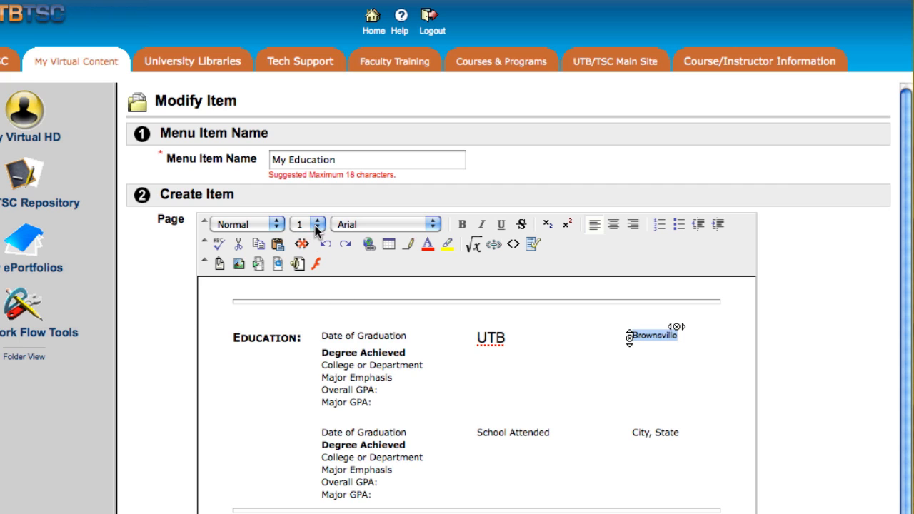
click(315, 224)
click(307, 254)
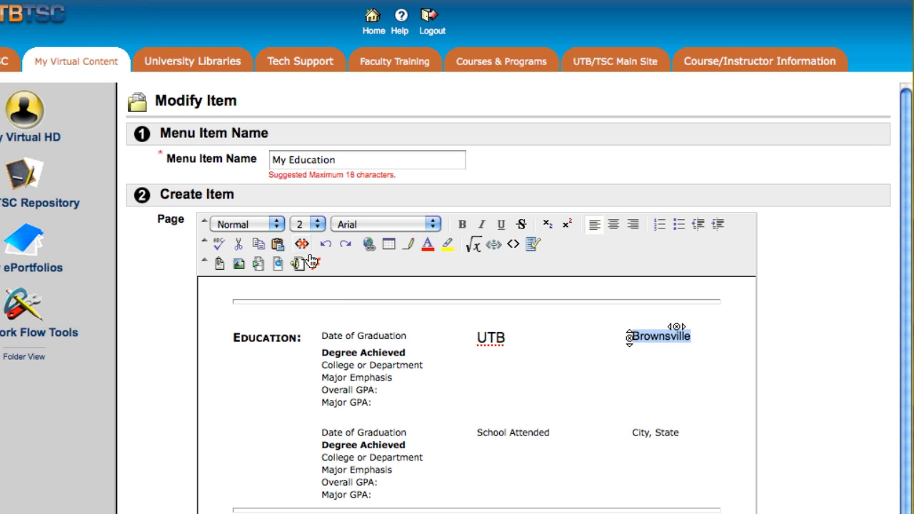
- Set the font size of "UTB" in the first education entry to 2
click(482, 337)
click(301, 220)
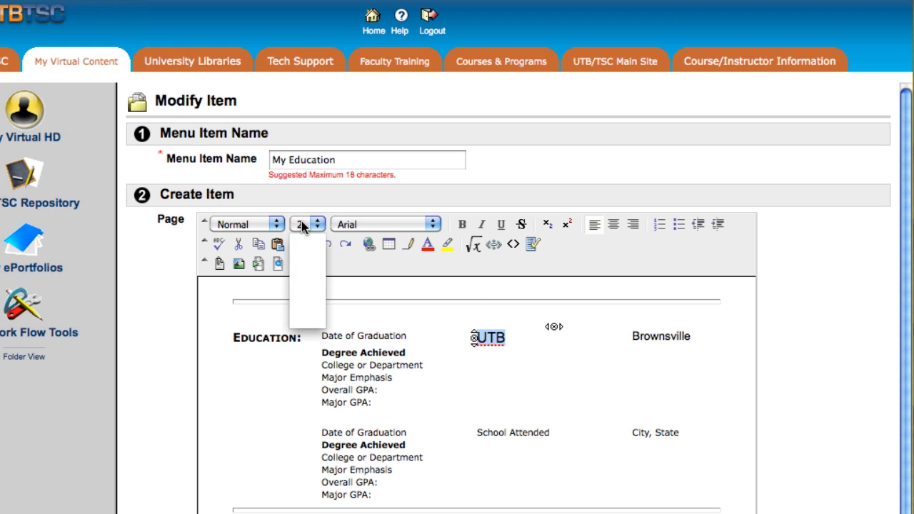
click(307, 255)
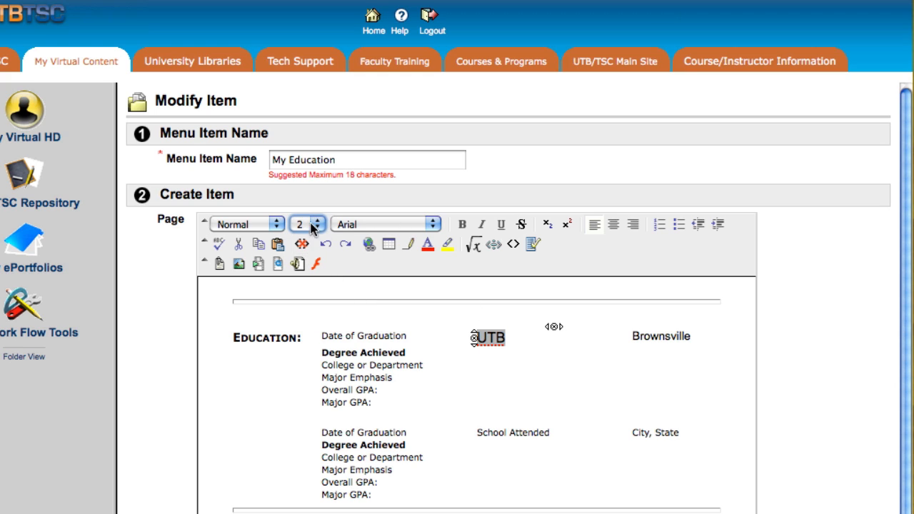
click(319, 225)
click(308, 240)
click(309, 223)
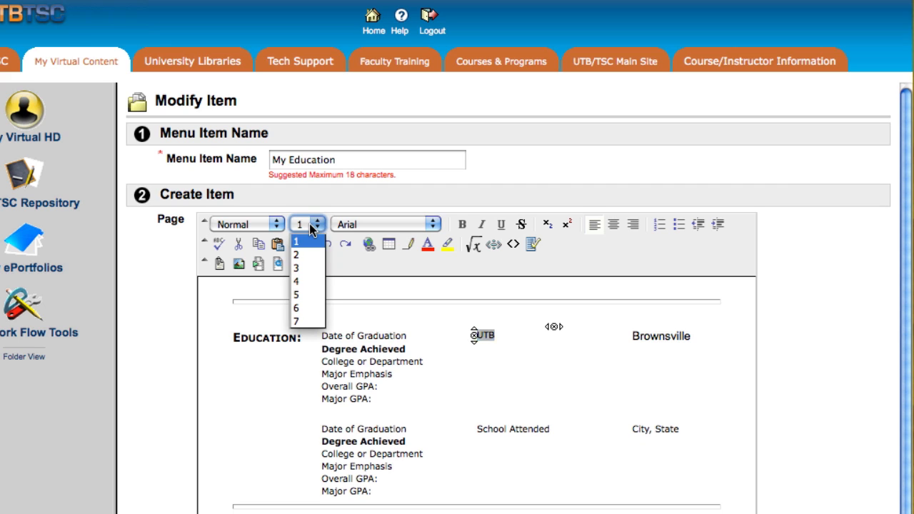
click(307, 255)
click(512, 387)
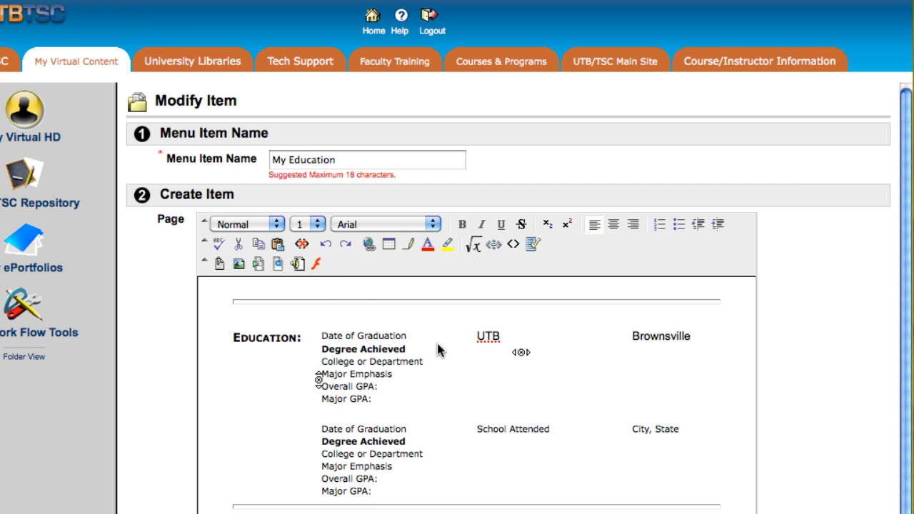
- Submit the modified My Education item, leaving the remaining placeholders as they are
drag(322, 335, 406, 335)
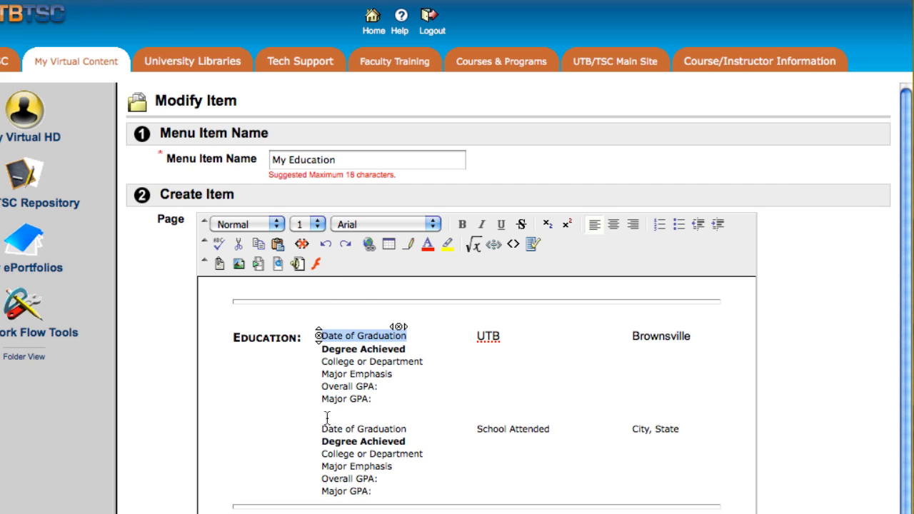
scroll(300, 410, down, 3)
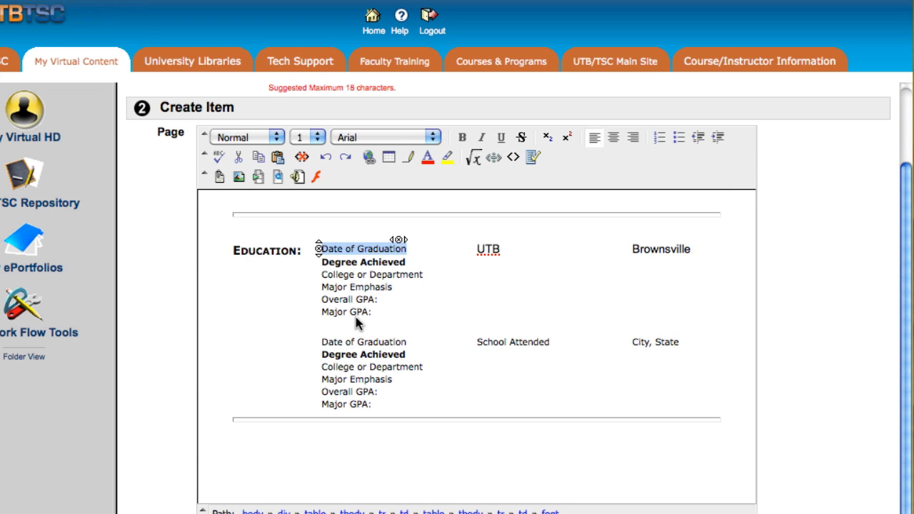
scroll(704, 379, down, 6)
click(840, 491)
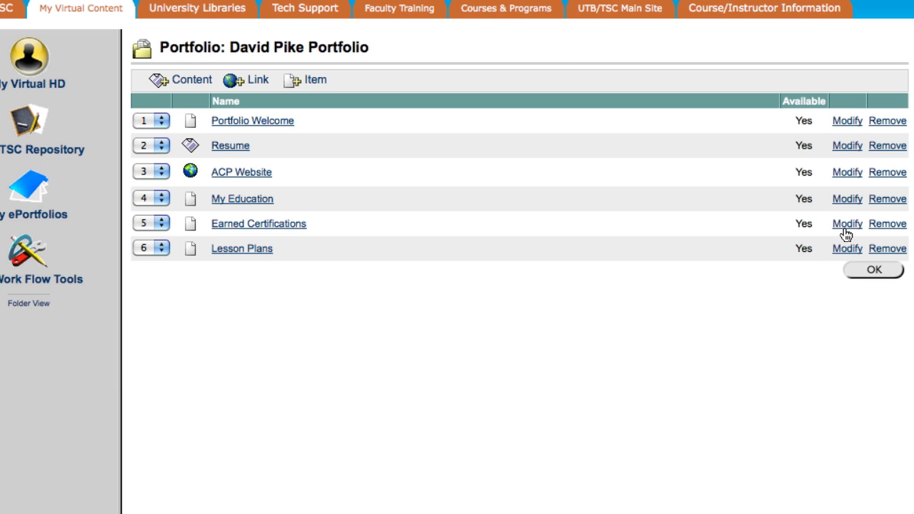
- Look over the Earned Certifications item's template fields in its editor and leave without saving changes
click(846, 226)
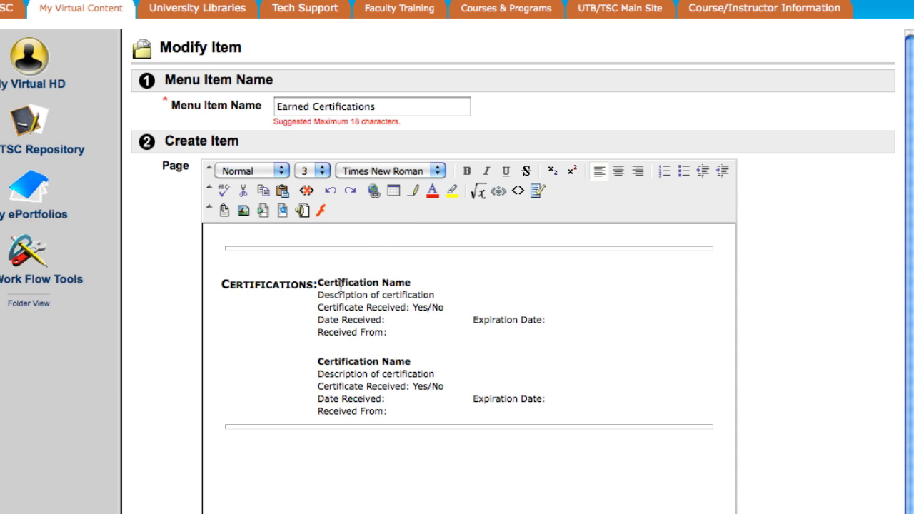
double_click(340, 282)
click(340, 282)
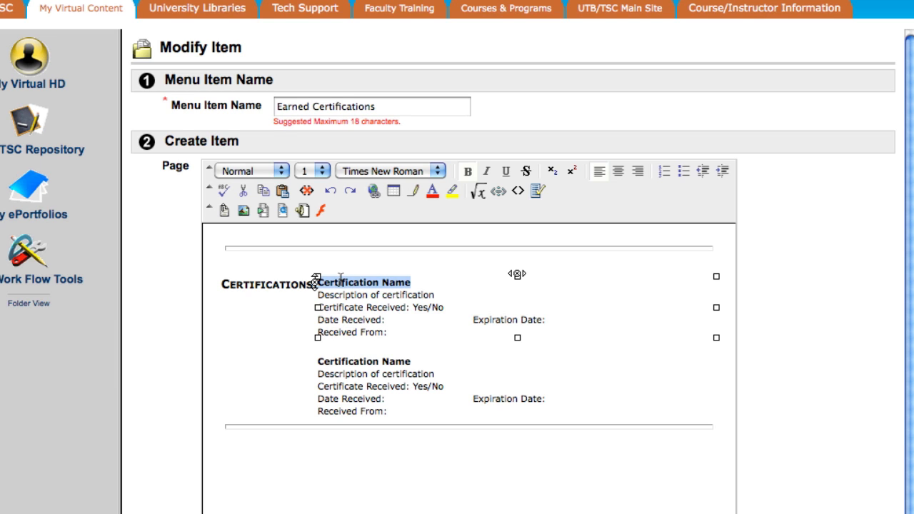
scroll(340, 282, down, 7)
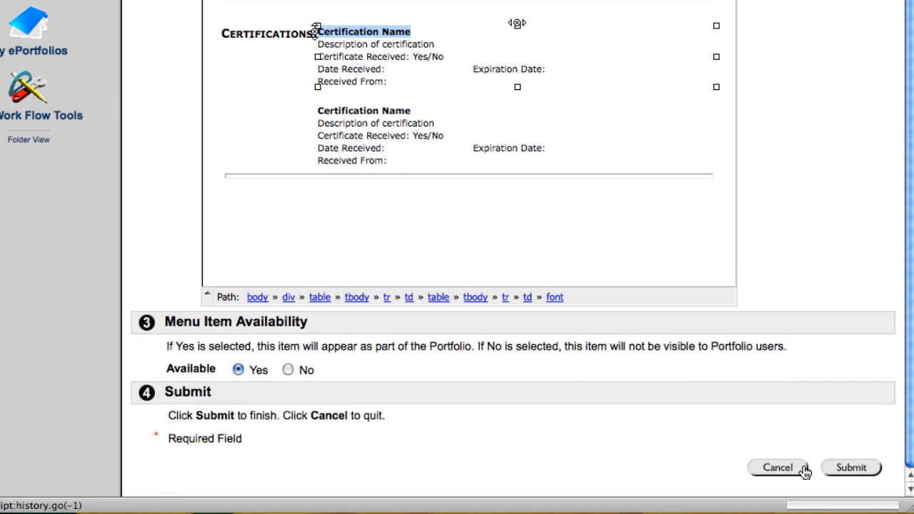
click(804, 467)
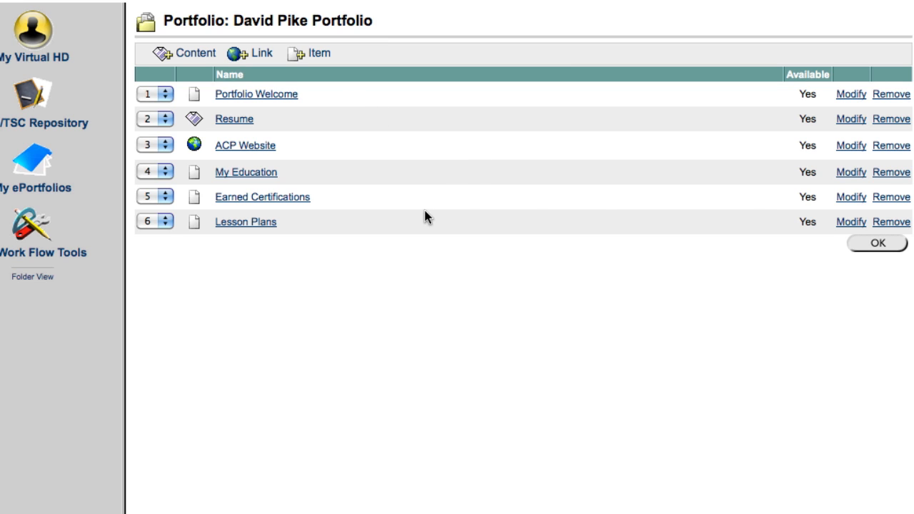
- Return to the portfolio list and open the portfolio's My Education page to review the edited entry
click(879, 246)
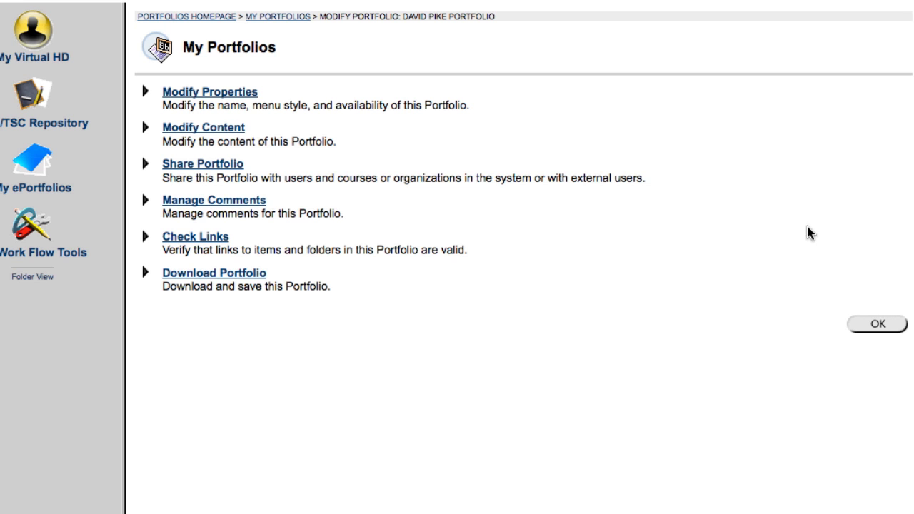
click(872, 323)
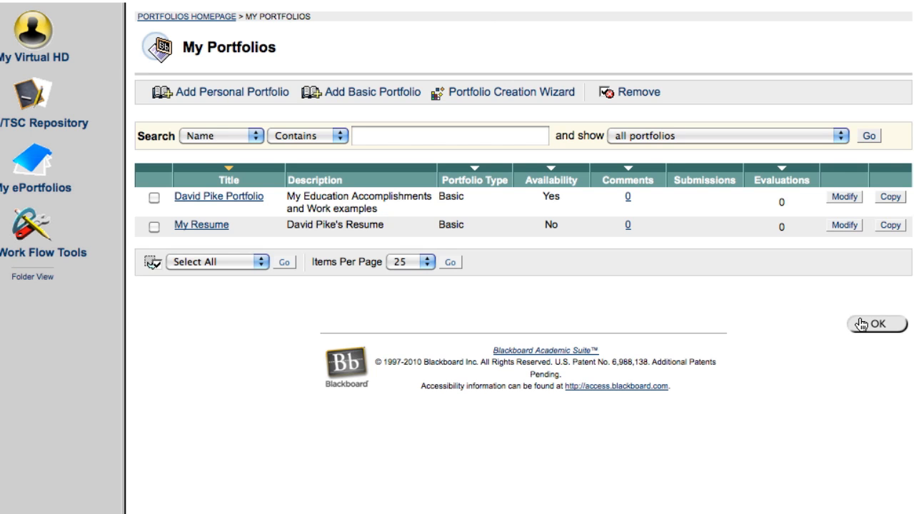
click(229, 202)
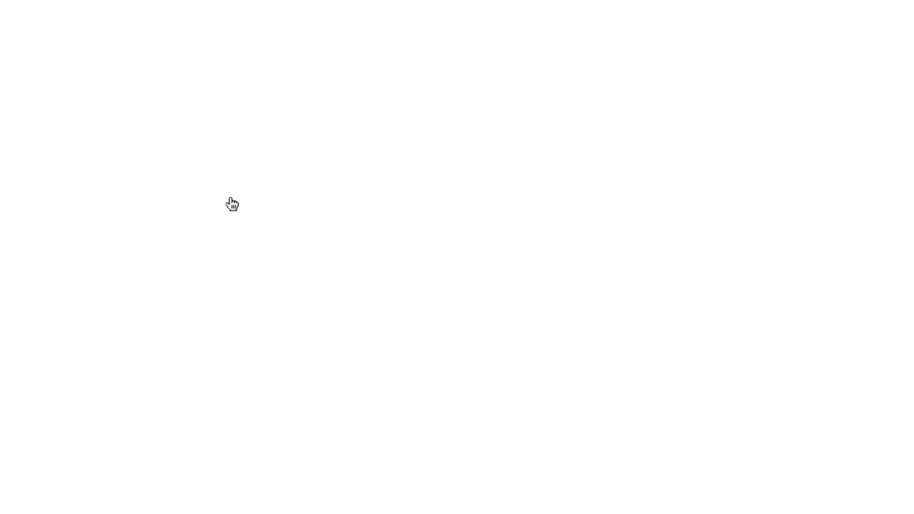
click(7, 108)
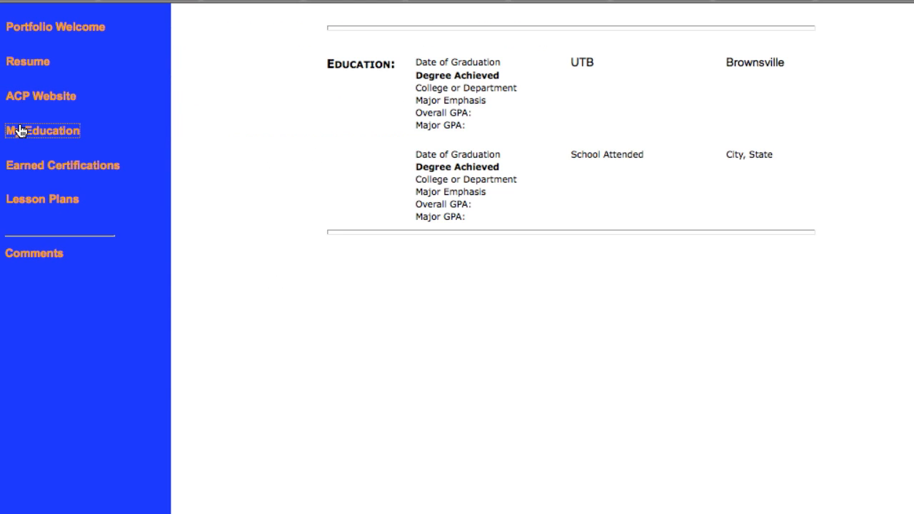